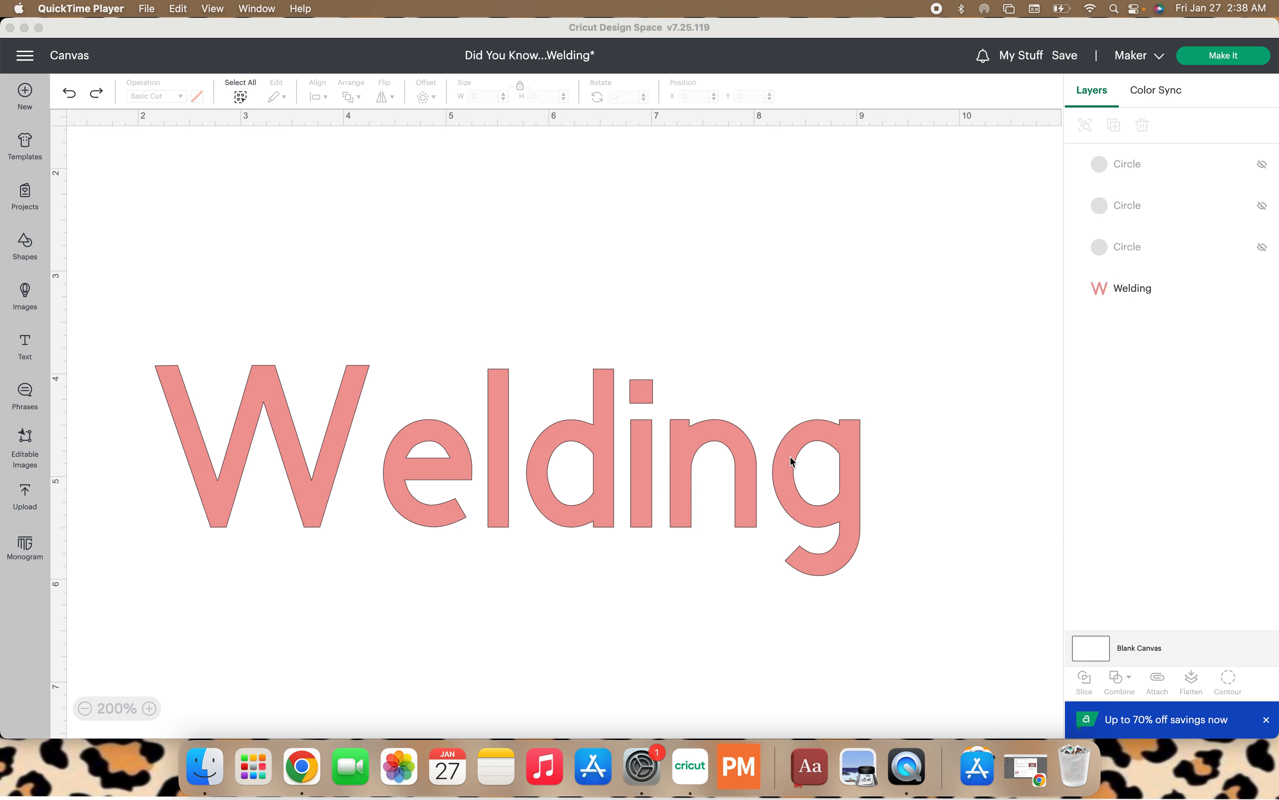
# Step: Change the font of the Welding text to the system font Billionstar
pyautogui.click(793, 461)
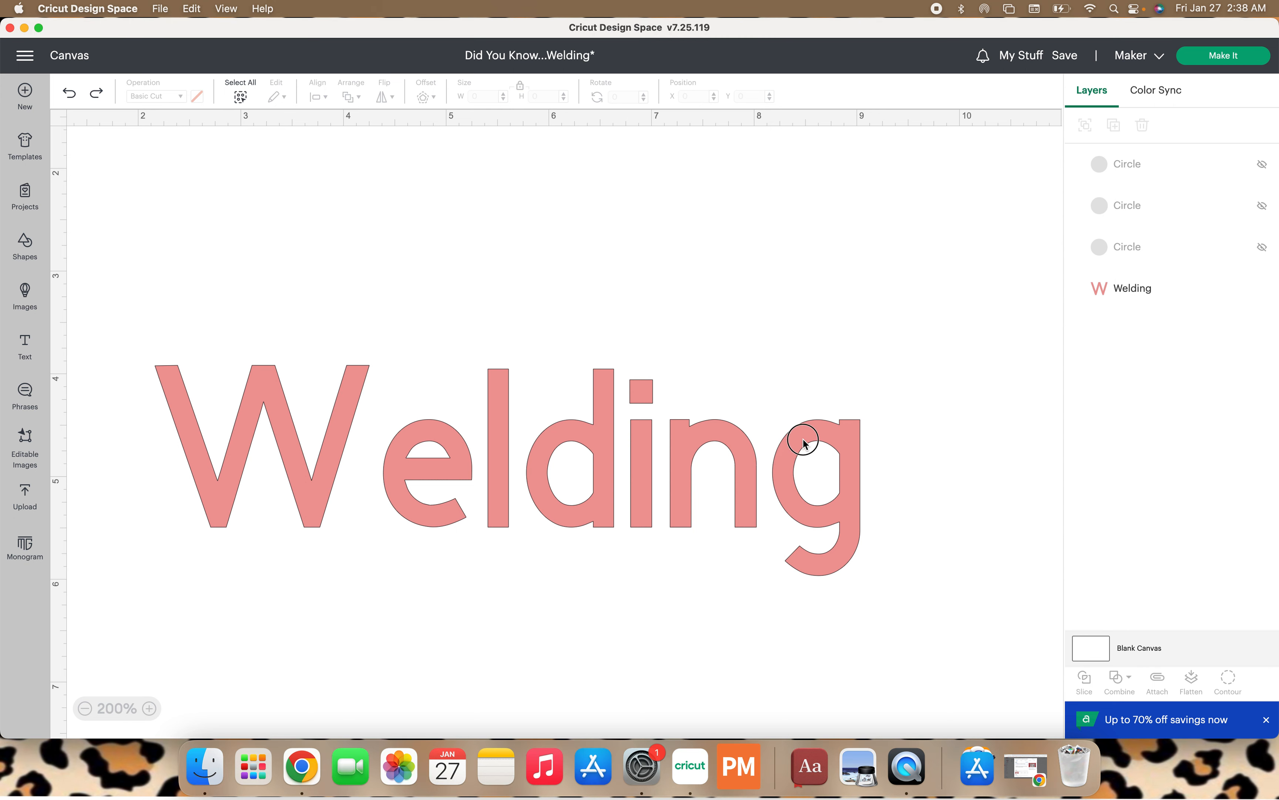
pyautogui.click(735, 455)
pyautogui.moveTo(735, 455); pyautogui.dragTo(754, 420)
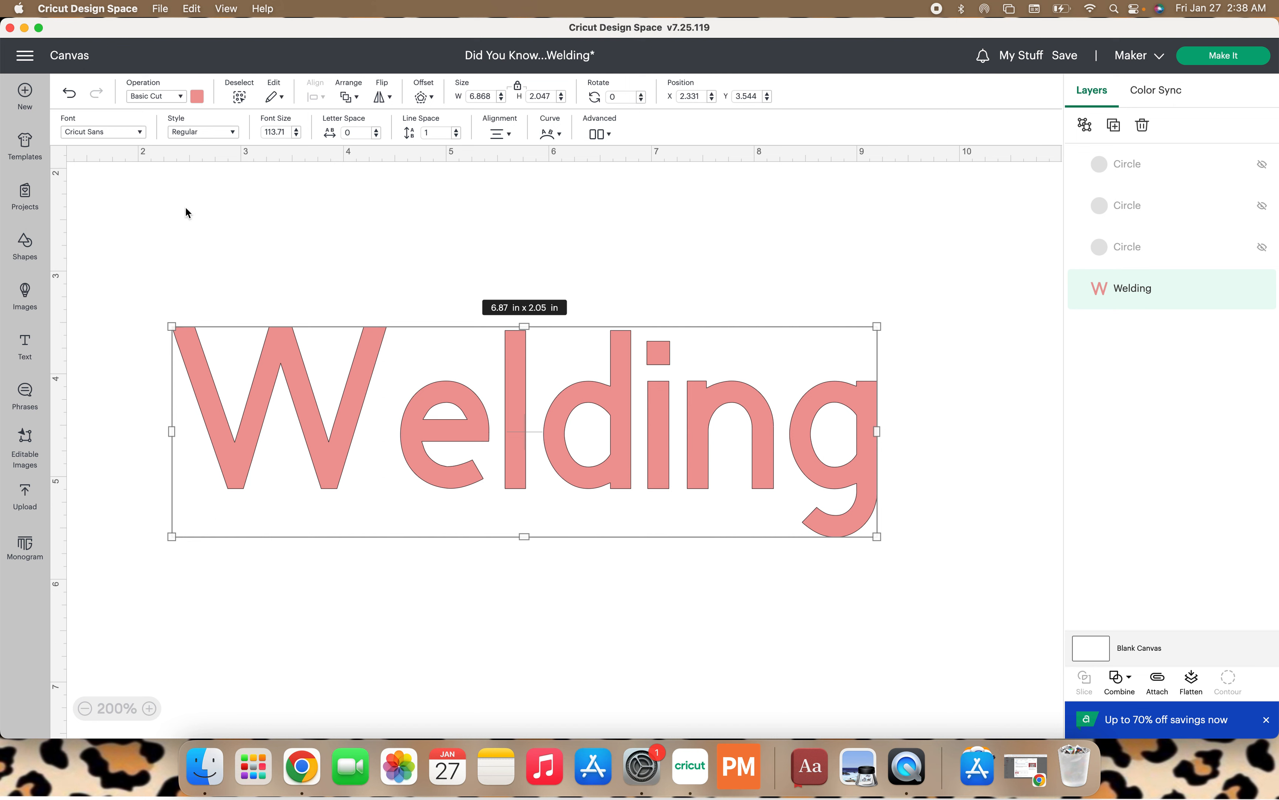
pyautogui.click(142, 133)
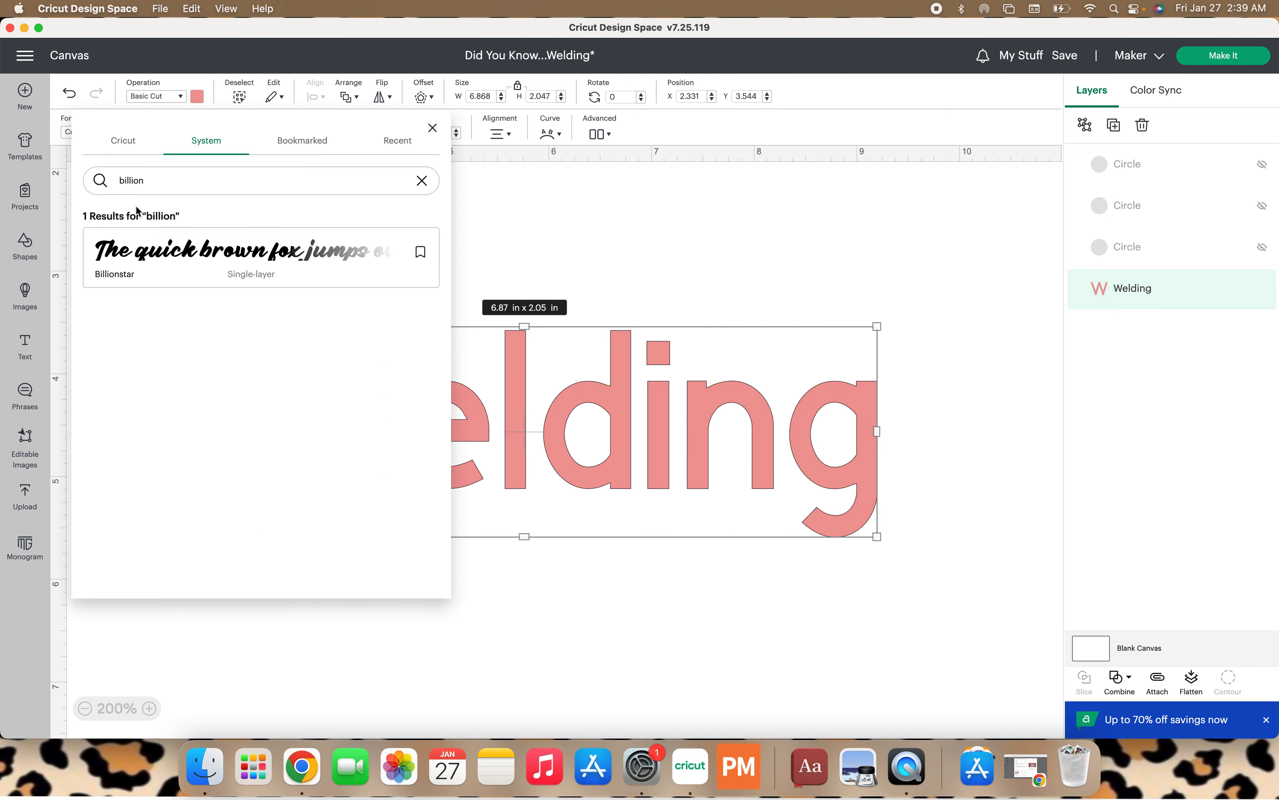
pyautogui.click(154, 252)
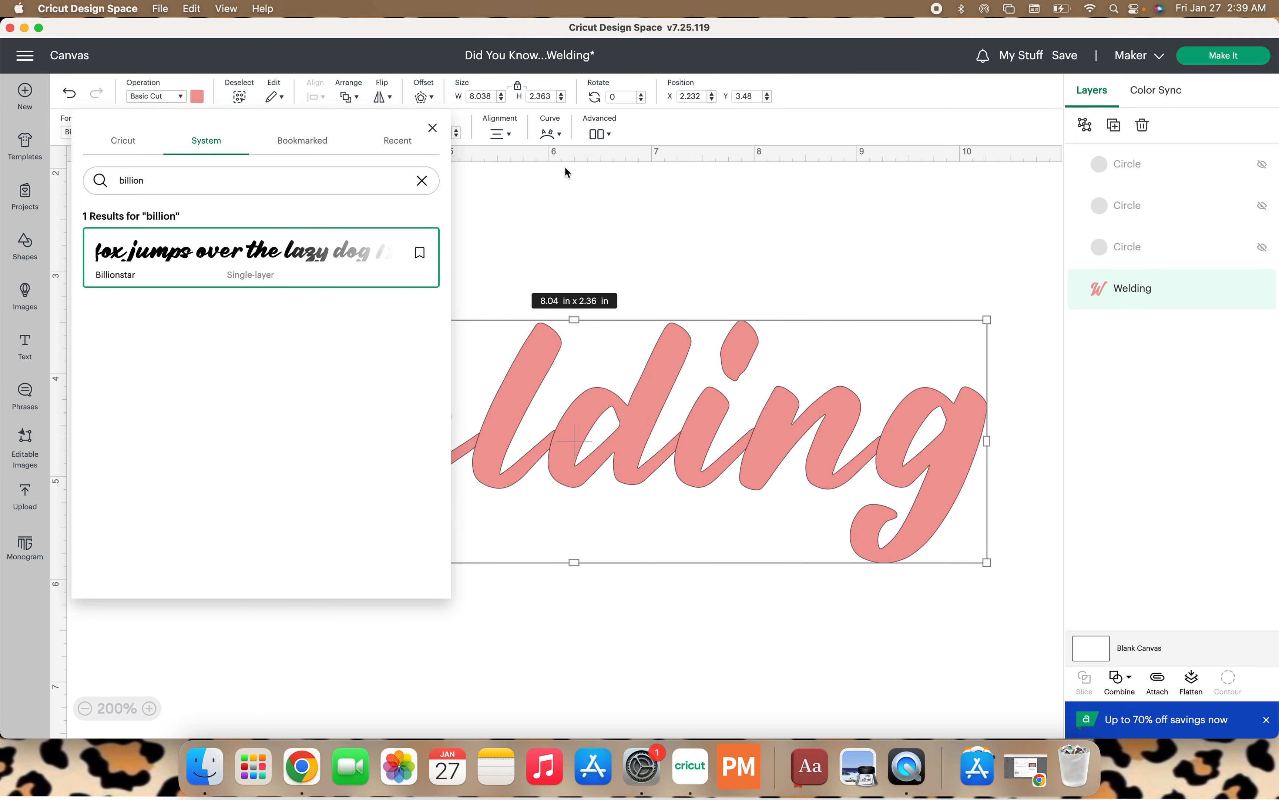
pyautogui.click(595, 231)
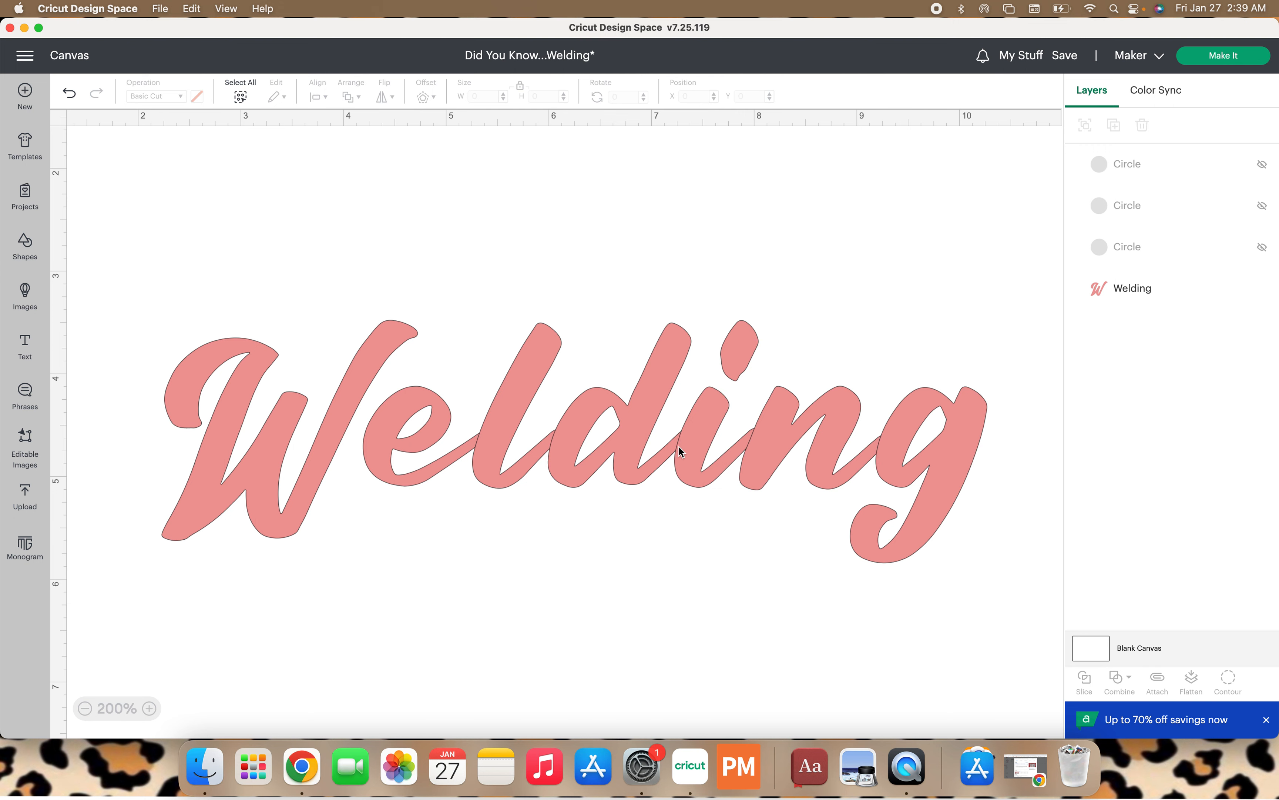
# Step: Ungroup the Welding text into separate letters and spread the W, e, l and d apart
pyautogui.moveTo(682, 452)
pyautogui.mouseDown()
pyautogui.moveTo(696, 438)
pyautogui.moveTo(684, 443)
pyautogui.mouseUp()
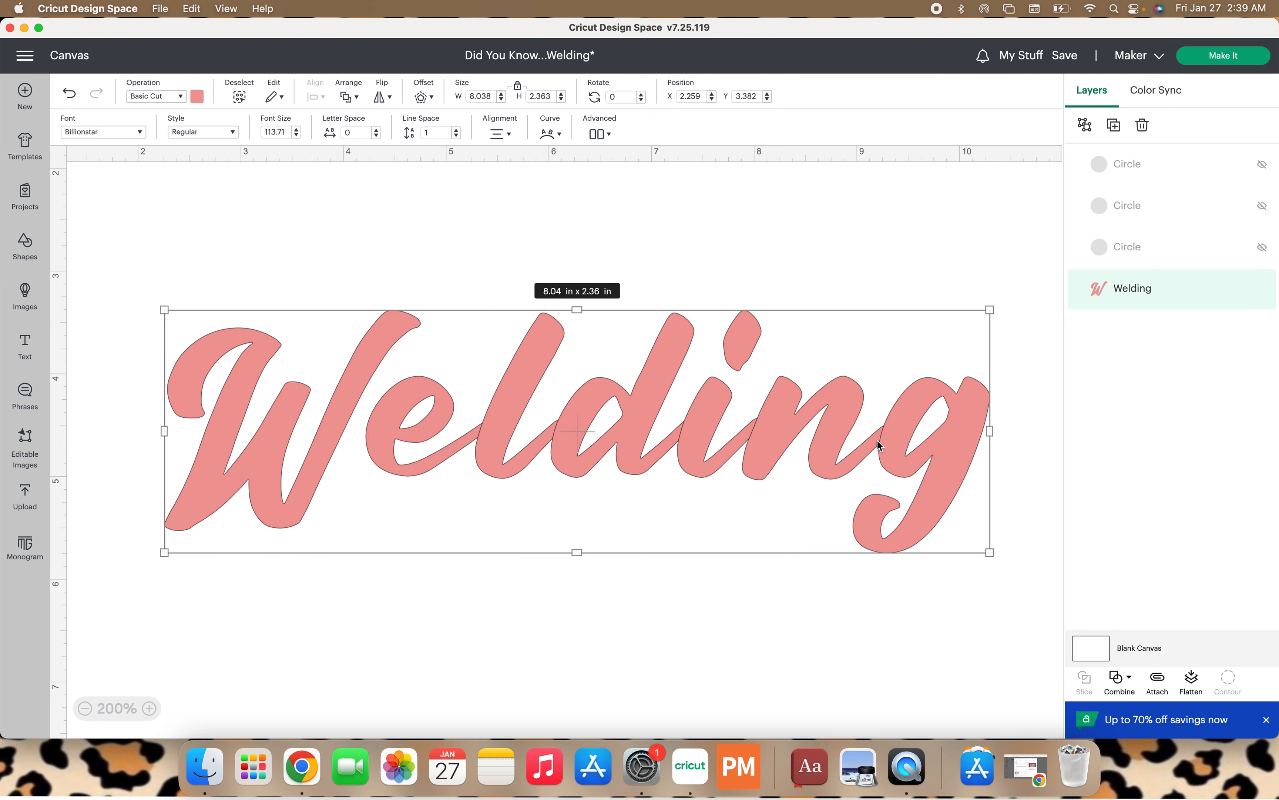
pyautogui.click(1085, 126)
pyautogui.click(941, 248)
pyautogui.moveTo(325, 439); pyautogui.dragTo(216, 442)
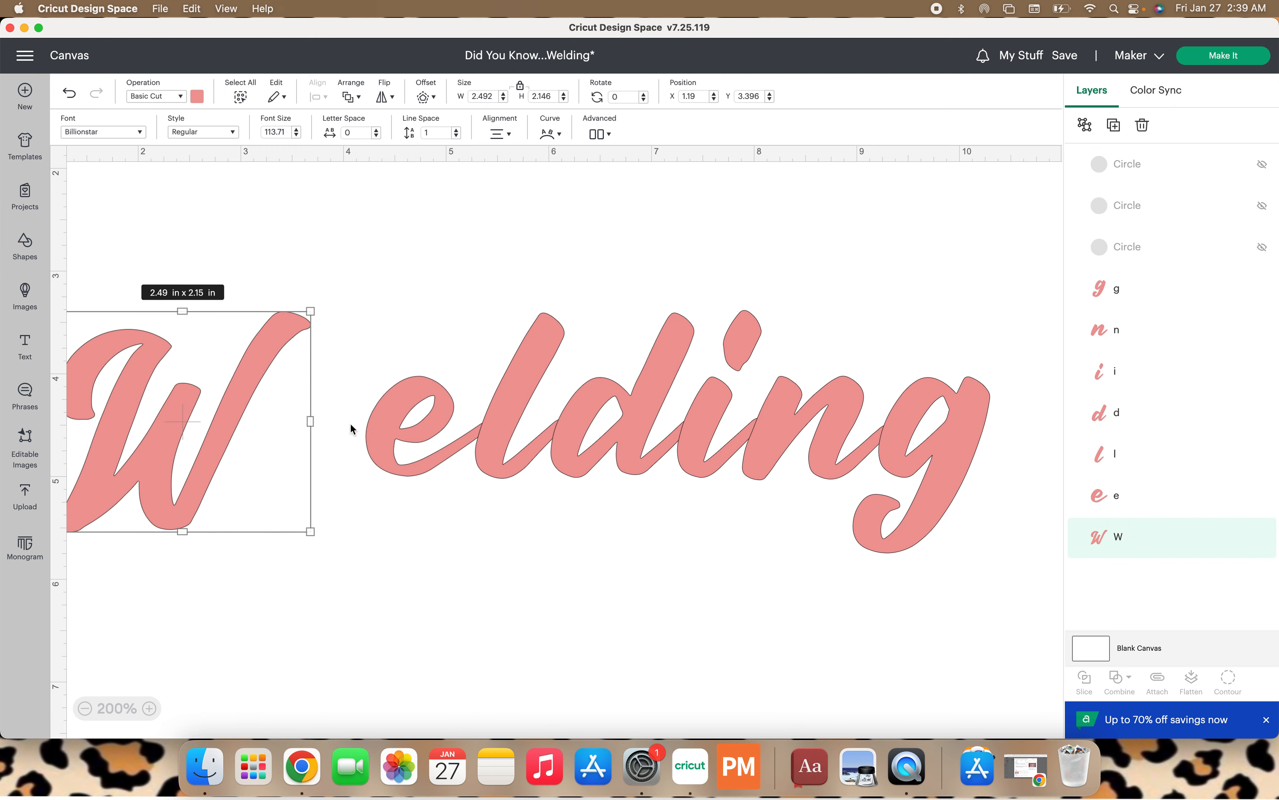
pyautogui.click(368, 429)
pyautogui.moveTo(369, 429); pyautogui.dragTo(275, 430)
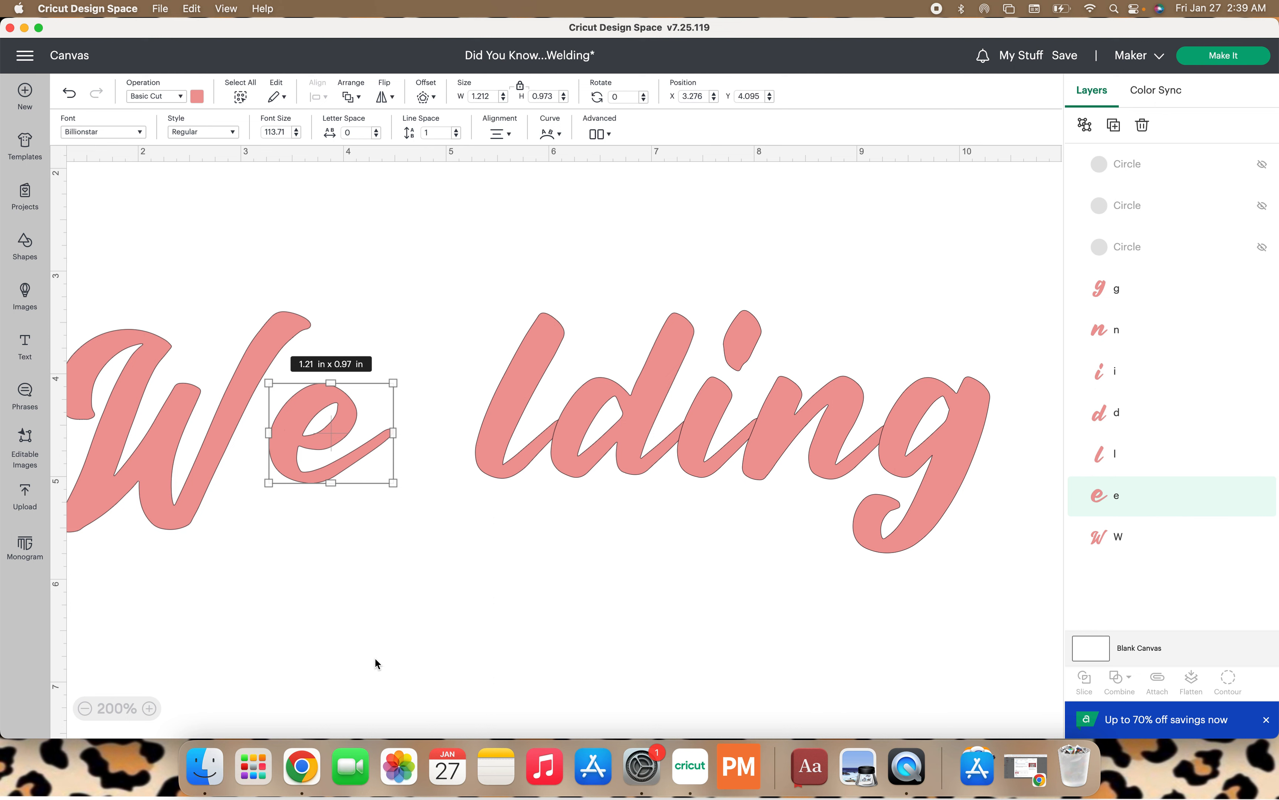
pyautogui.moveTo(485, 451); pyautogui.dragTo(414, 452)
pyautogui.moveTo(571, 429); pyautogui.dragTo(525, 434)
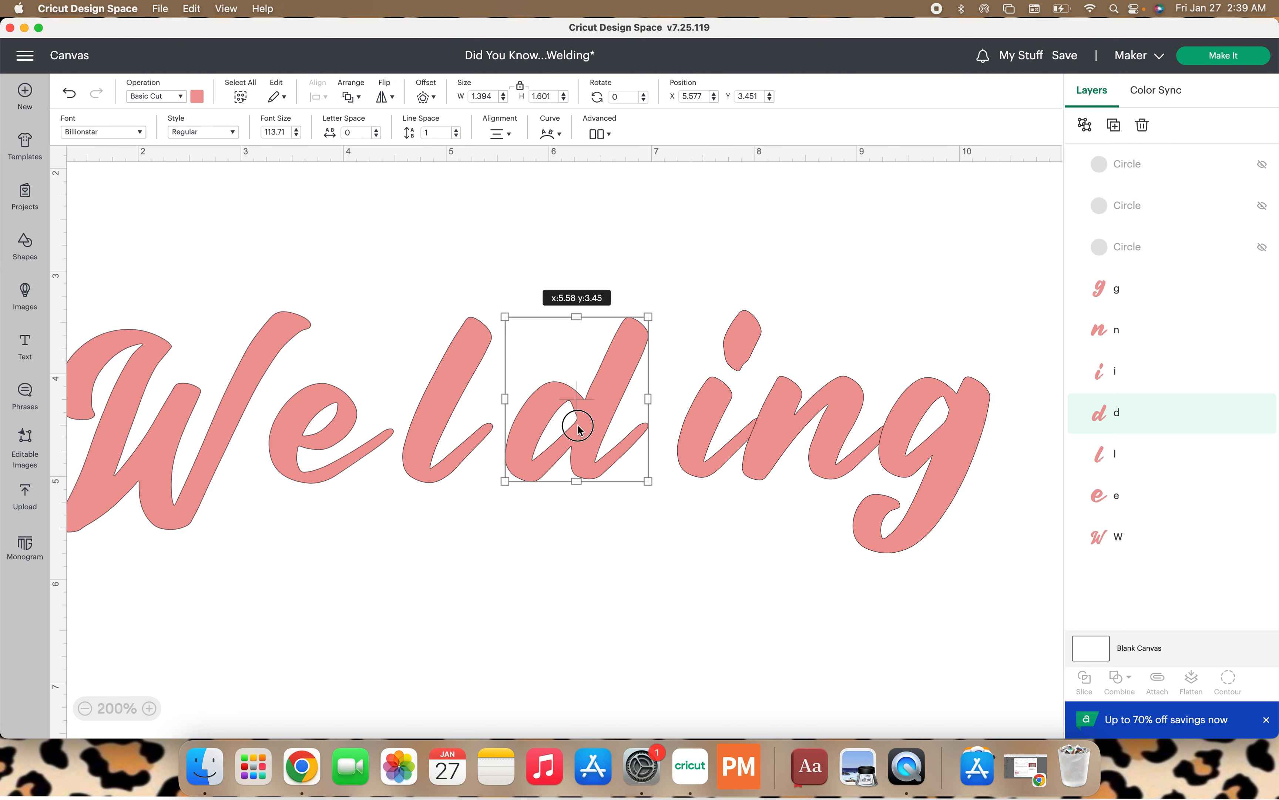
# Step: Move the d, l, e and W back together so the script letters overlap as one word
pyautogui.moveTo(580, 423); pyautogui.dragTo(625, 433)
pyautogui.moveTo(449, 449); pyautogui.dragTo(510, 452)
pyautogui.moveTo(286, 450); pyautogui.dragTo(392, 451)
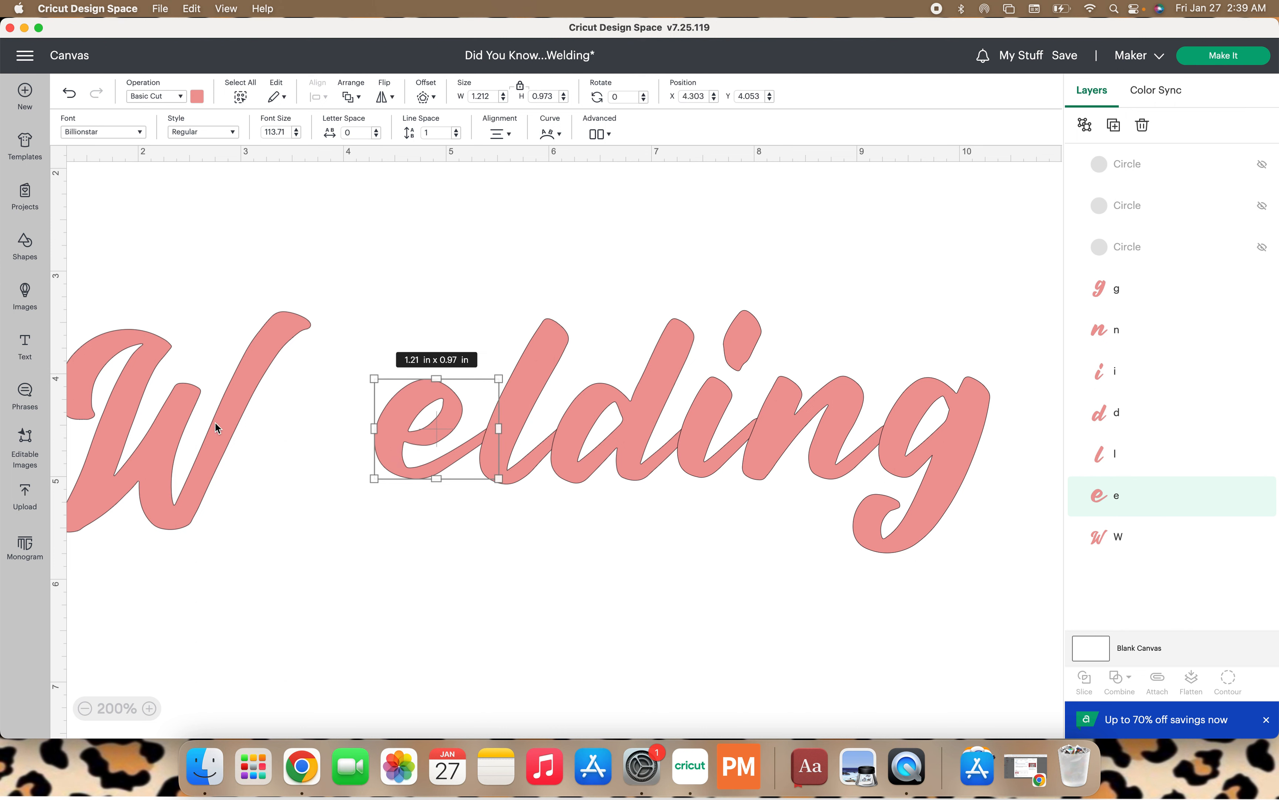
pyautogui.moveTo(225, 423); pyautogui.dragTo(364, 400)
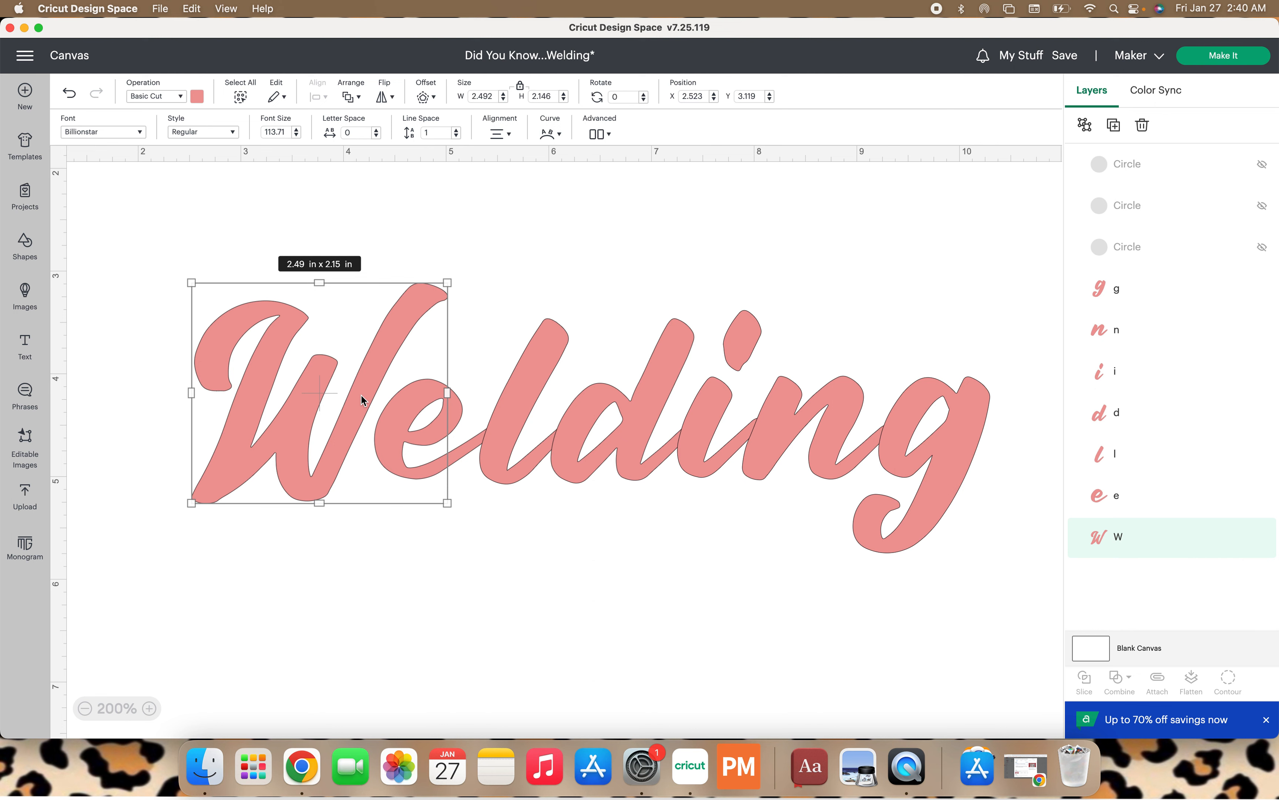
# Step: Send the letter g to the back so the tail of the n overlaps it
pyautogui.click(928, 377)
pyautogui.click(351, 97)
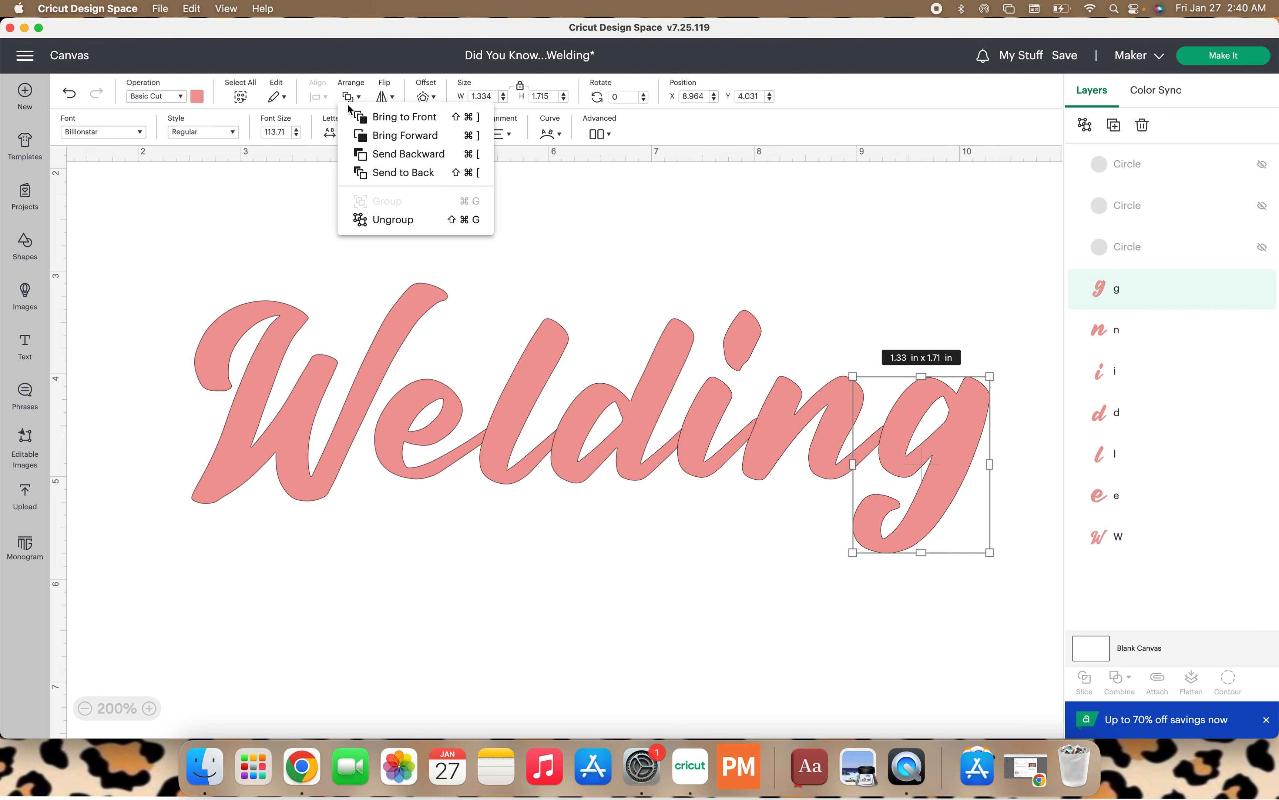
pyautogui.click(377, 180)
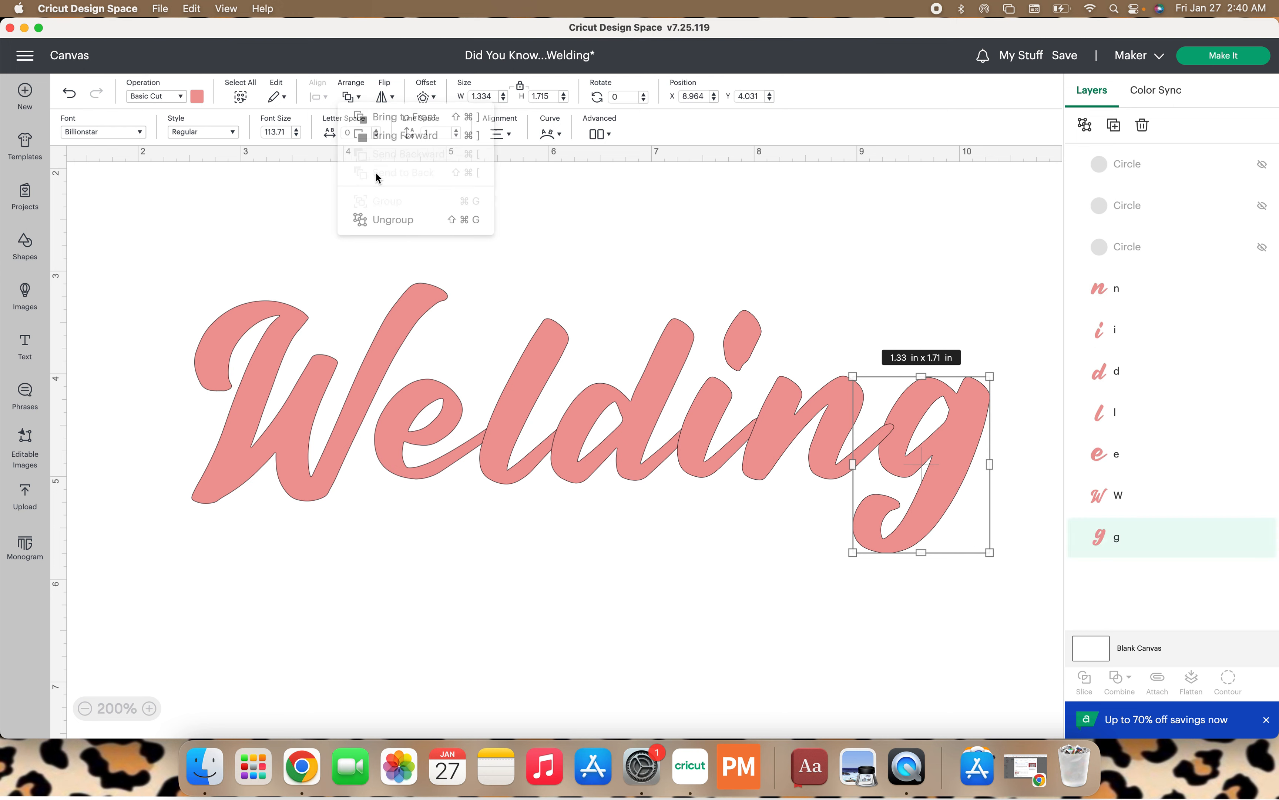
pyautogui.click(766, 233)
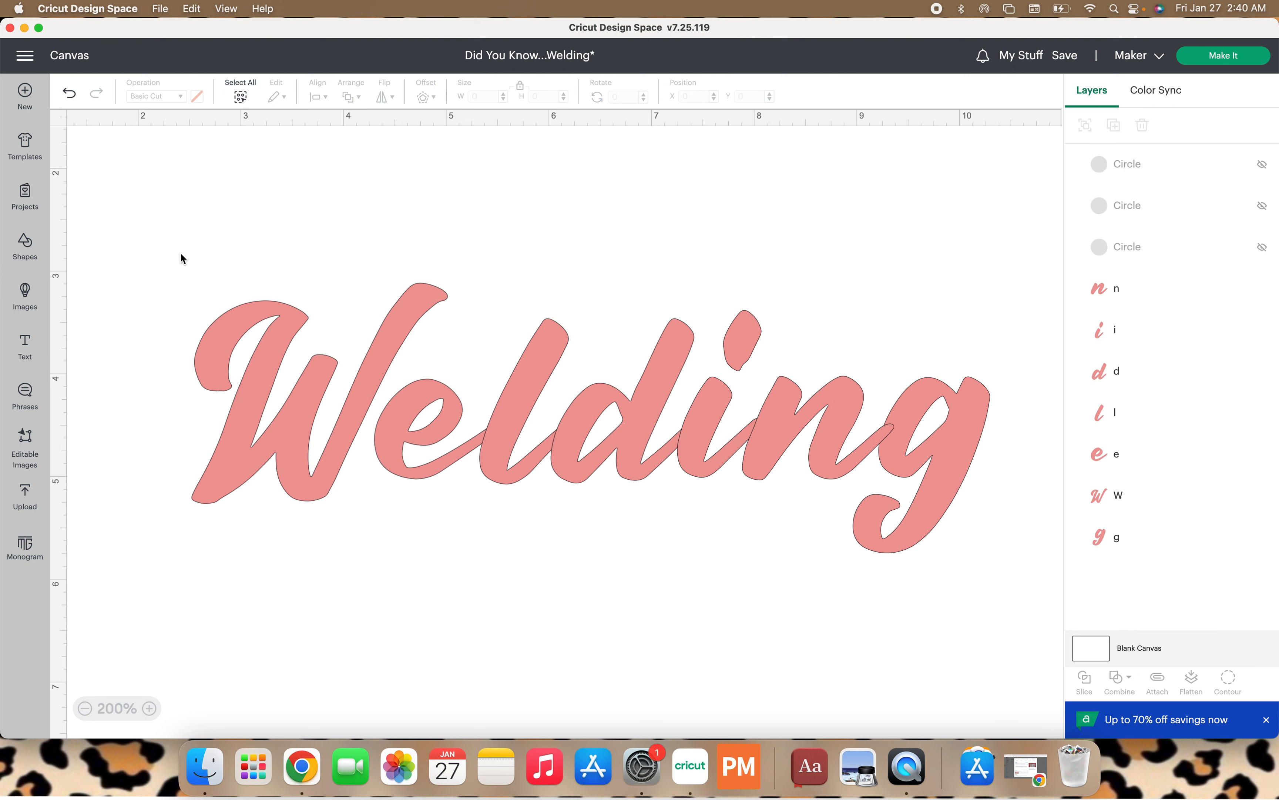
# Step: Attach all the Welding letters, shift the attached word slightly, and detach them again
pyautogui.moveTo(180, 252); pyautogui.dragTo(1043, 605)
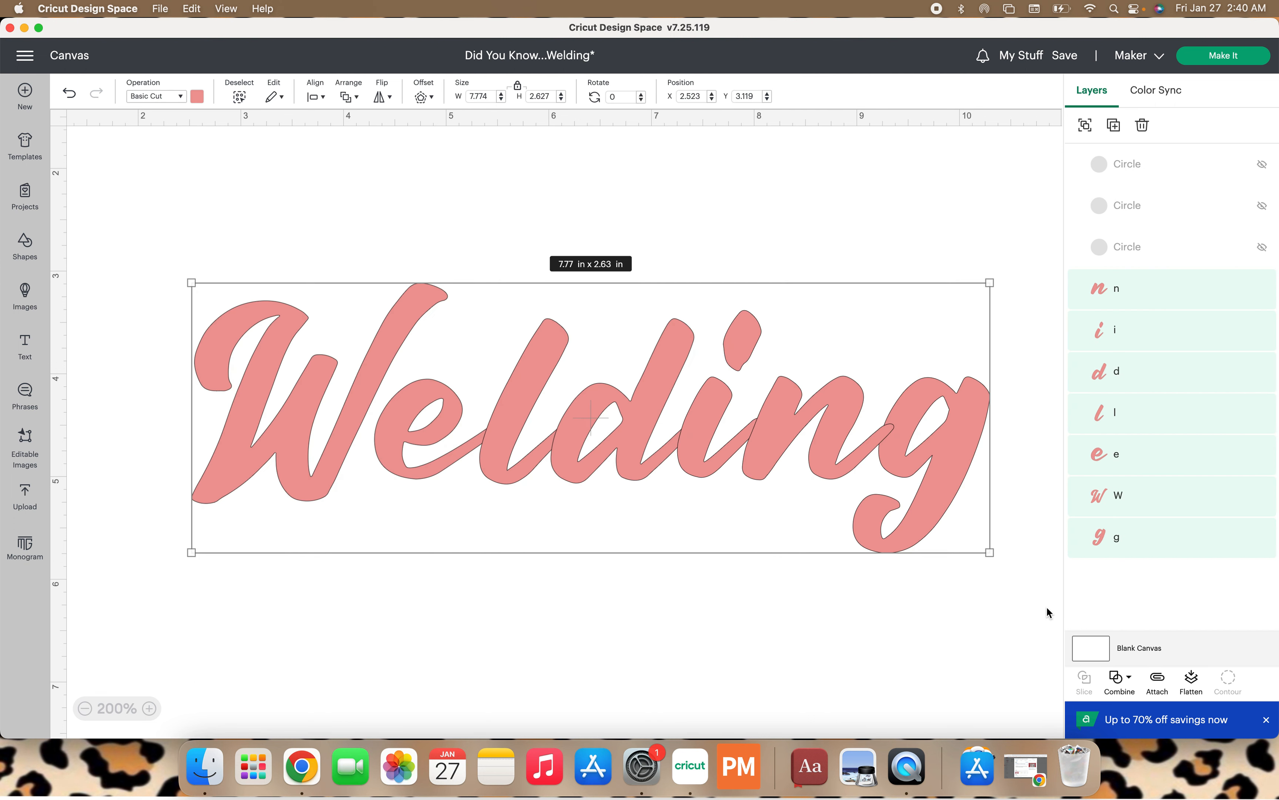
pyautogui.click(1157, 682)
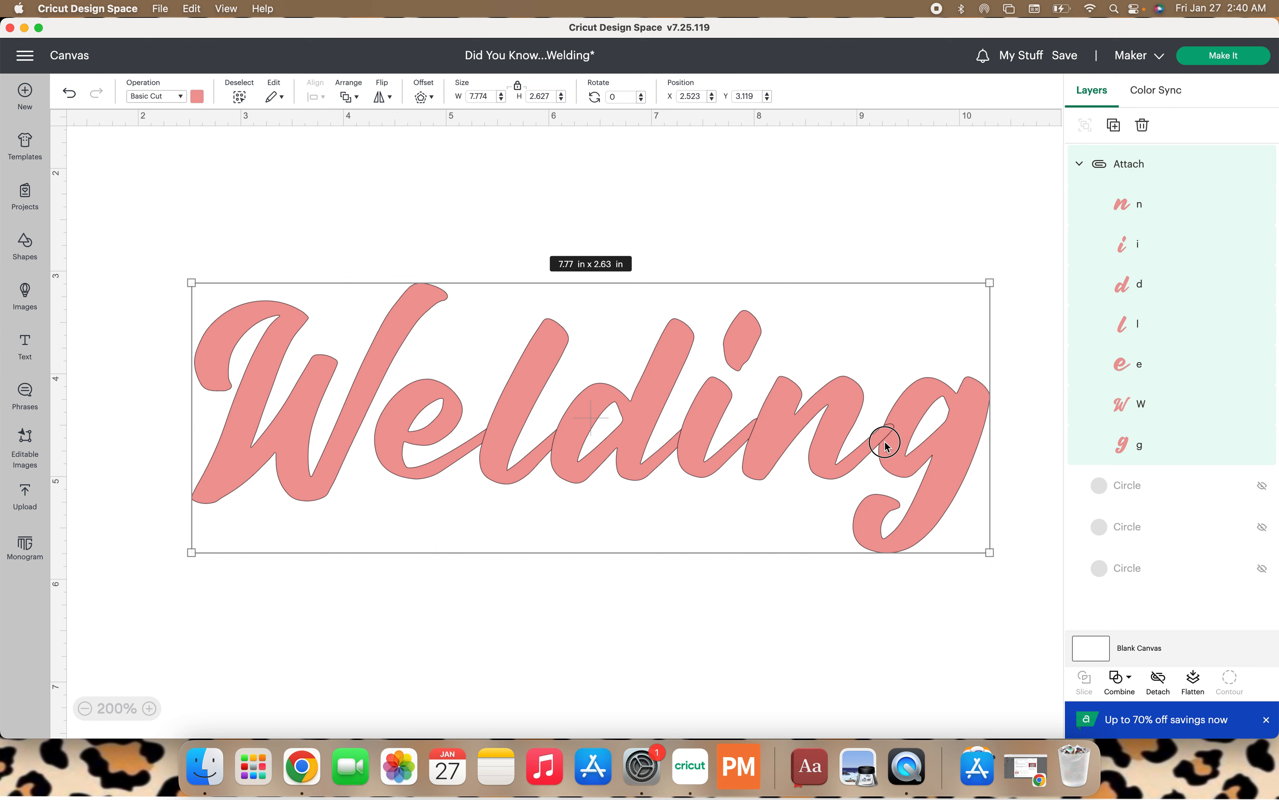
pyautogui.moveTo(883, 445); pyautogui.dragTo(871, 423)
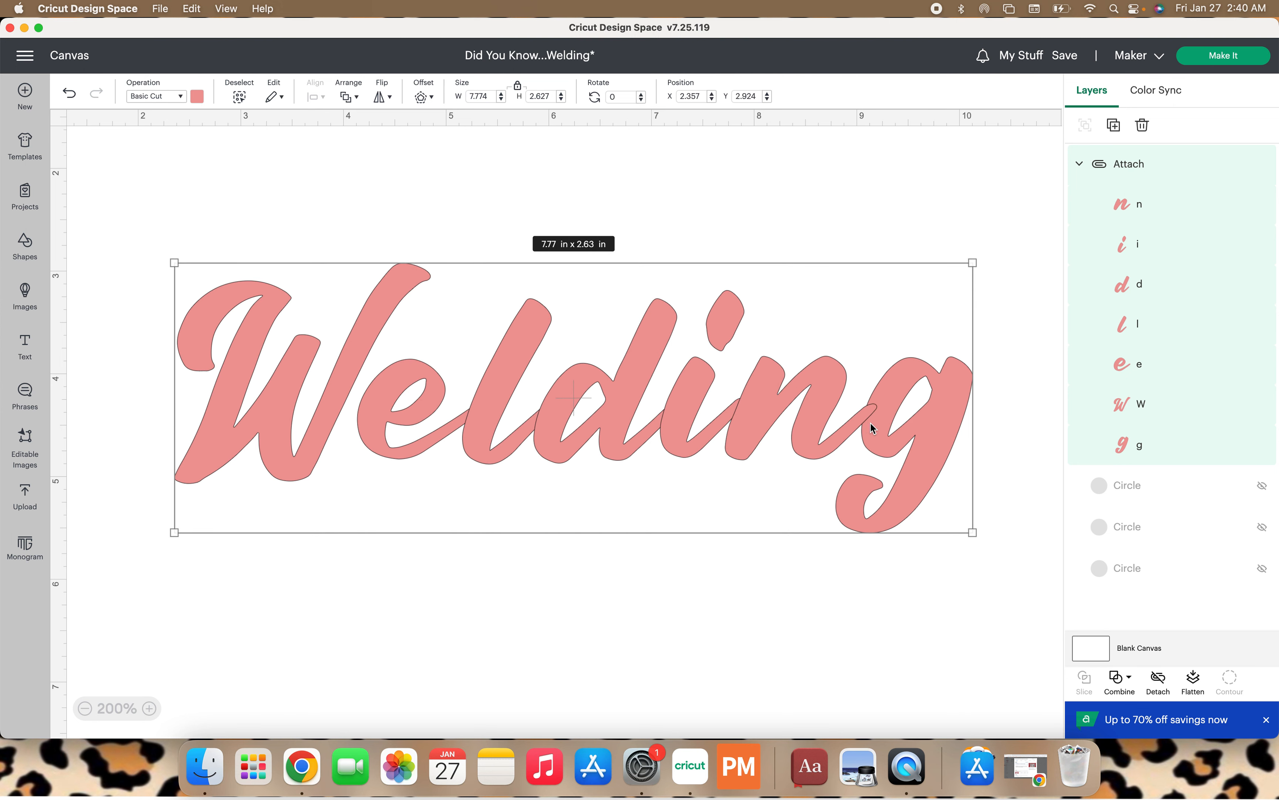
pyautogui.click(1159, 682)
pyautogui.click(985, 624)
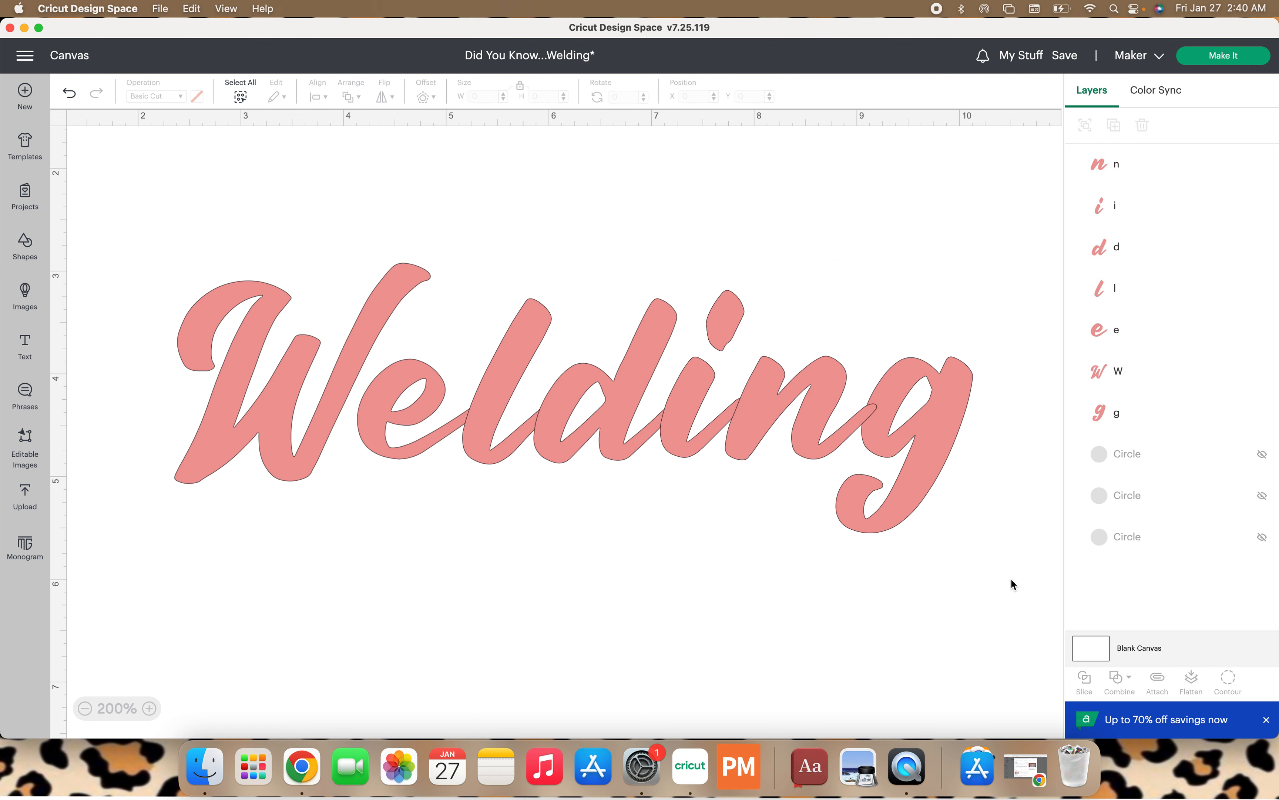
# Step: Weld all seven letters of the word Welding into a single shape
pyautogui.moveTo(180, 242); pyautogui.dragTo(973, 543)
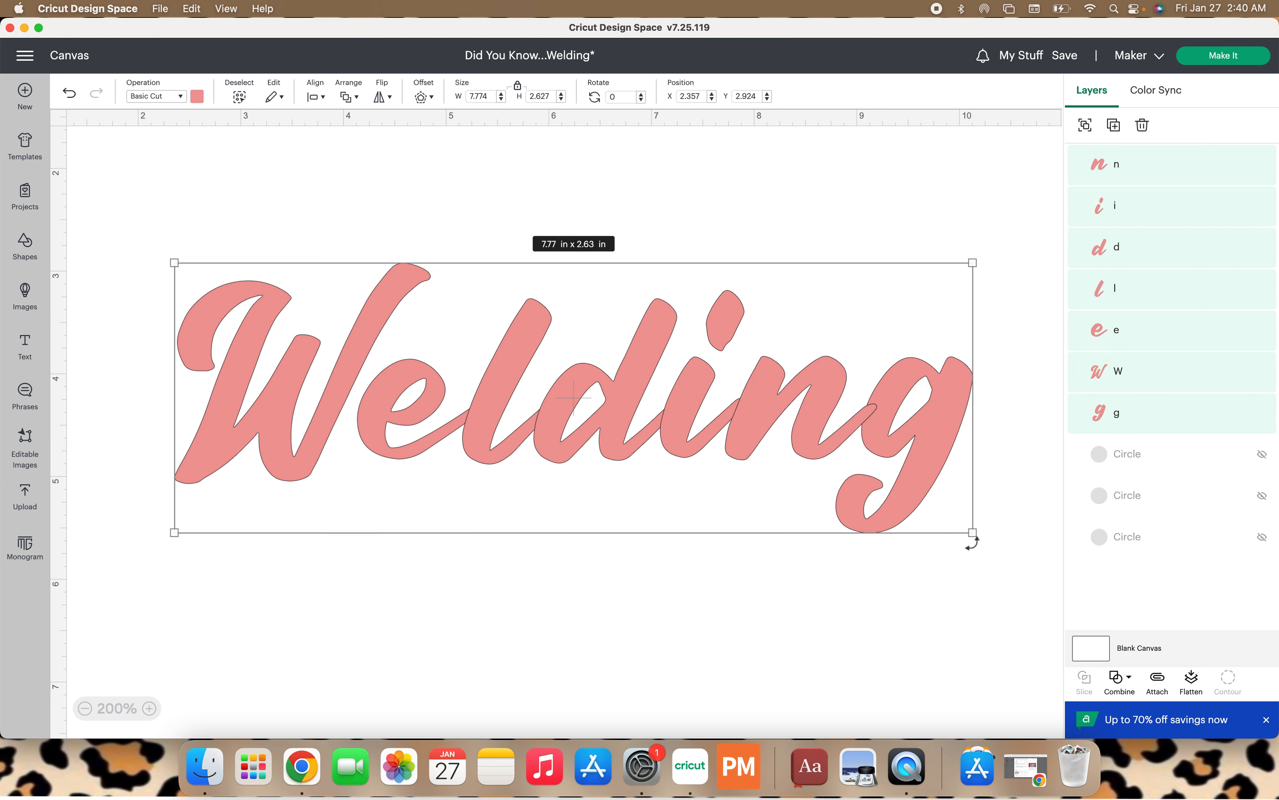
pyautogui.click(1121, 681)
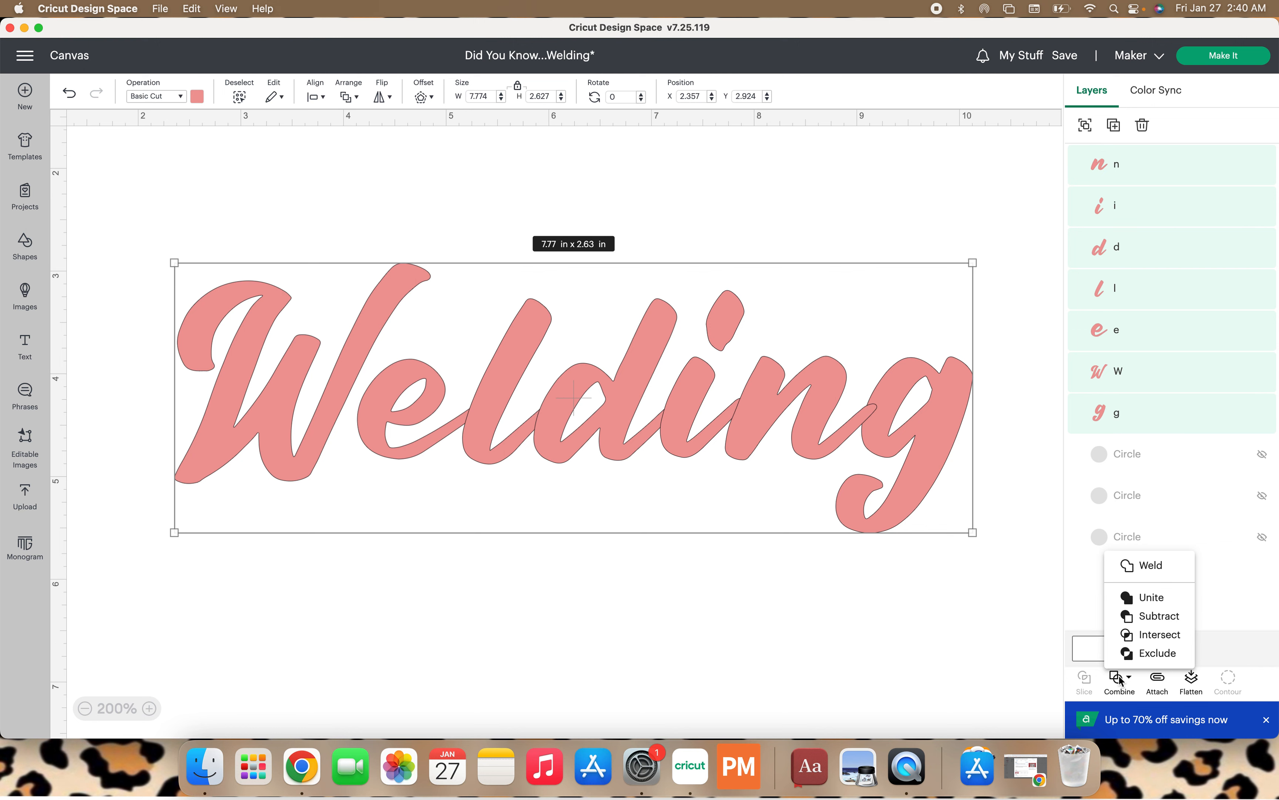
pyautogui.click(1152, 567)
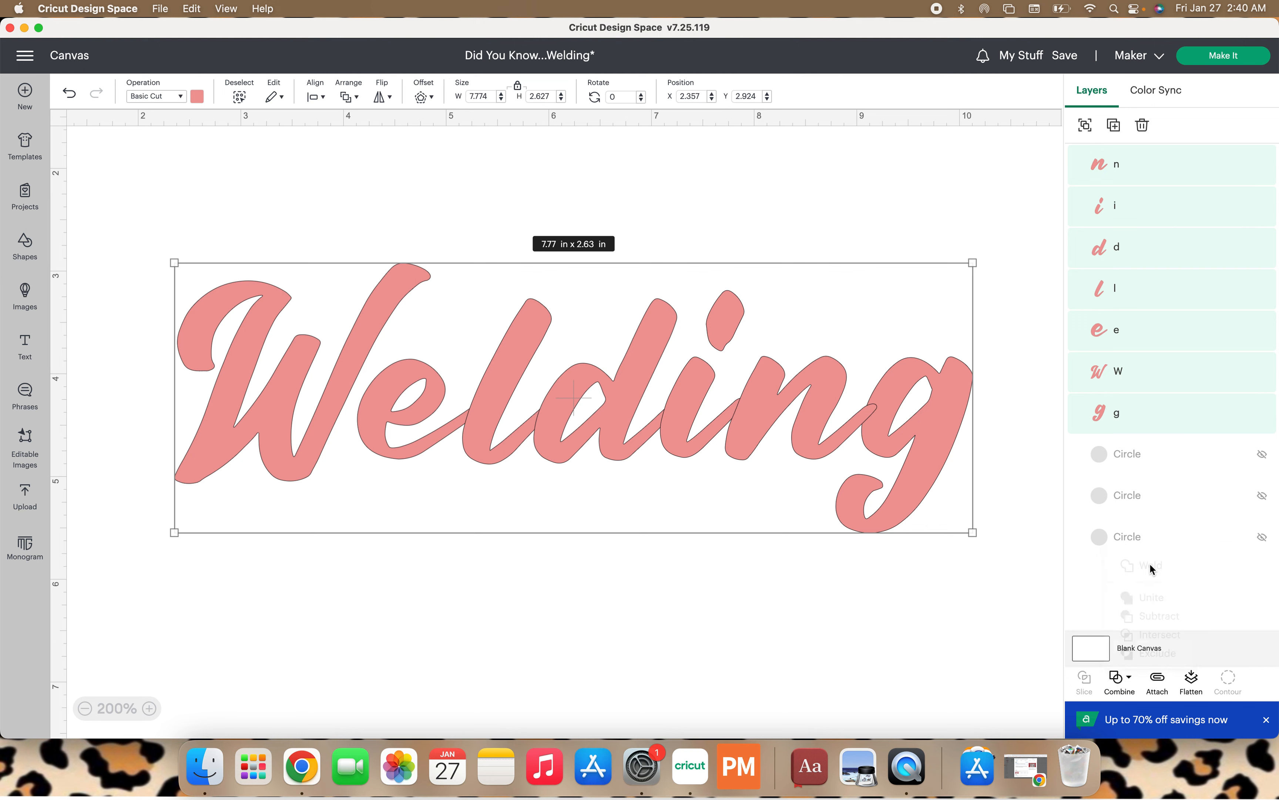
pyautogui.click(959, 618)
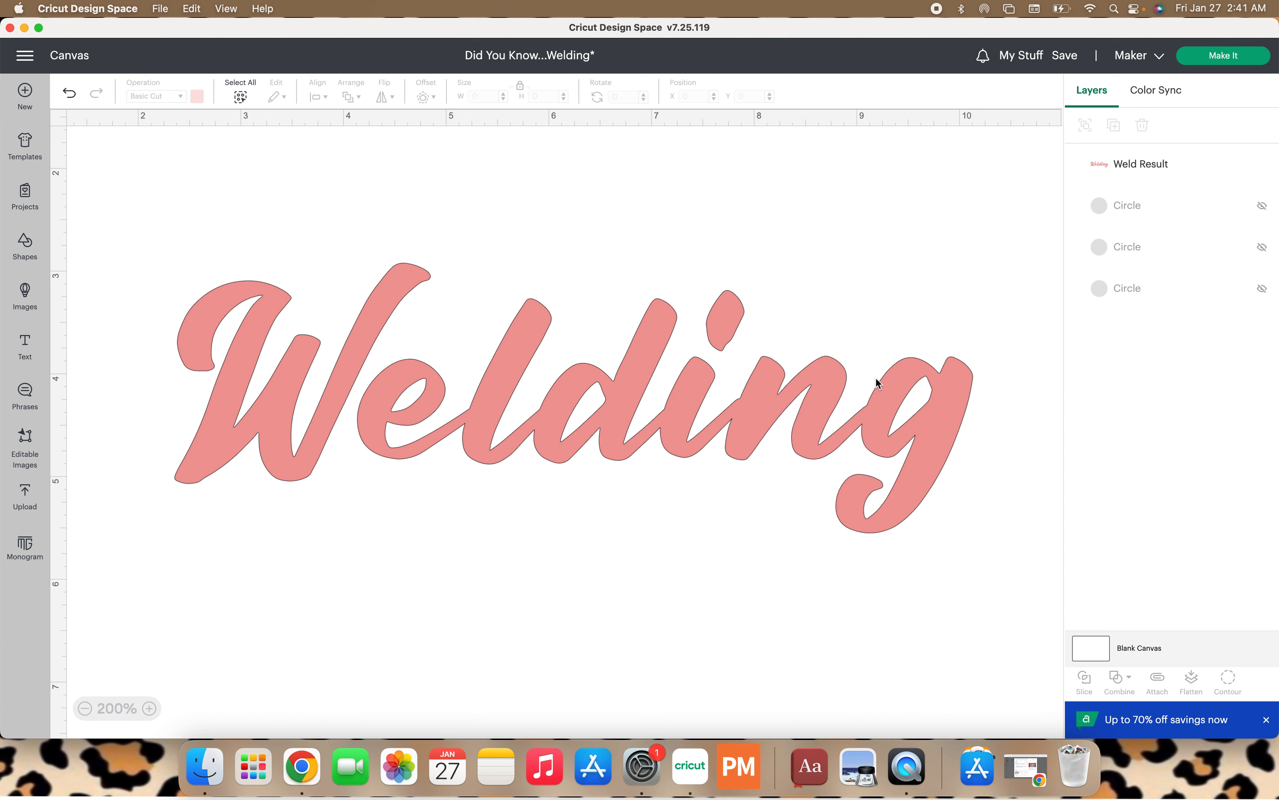
# Step: Hide the welded word and unhide the three circle layers
pyautogui.click(870, 429)
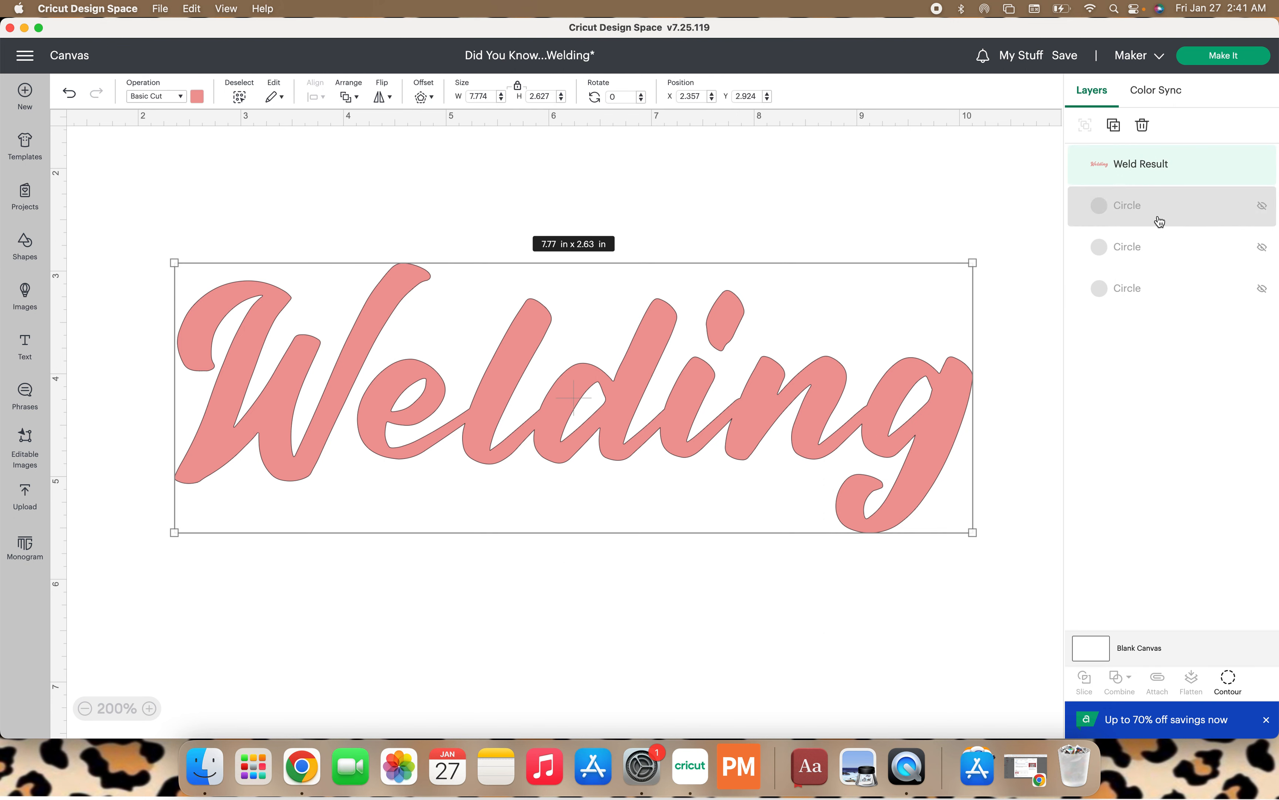
pyautogui.click(1257, 167)
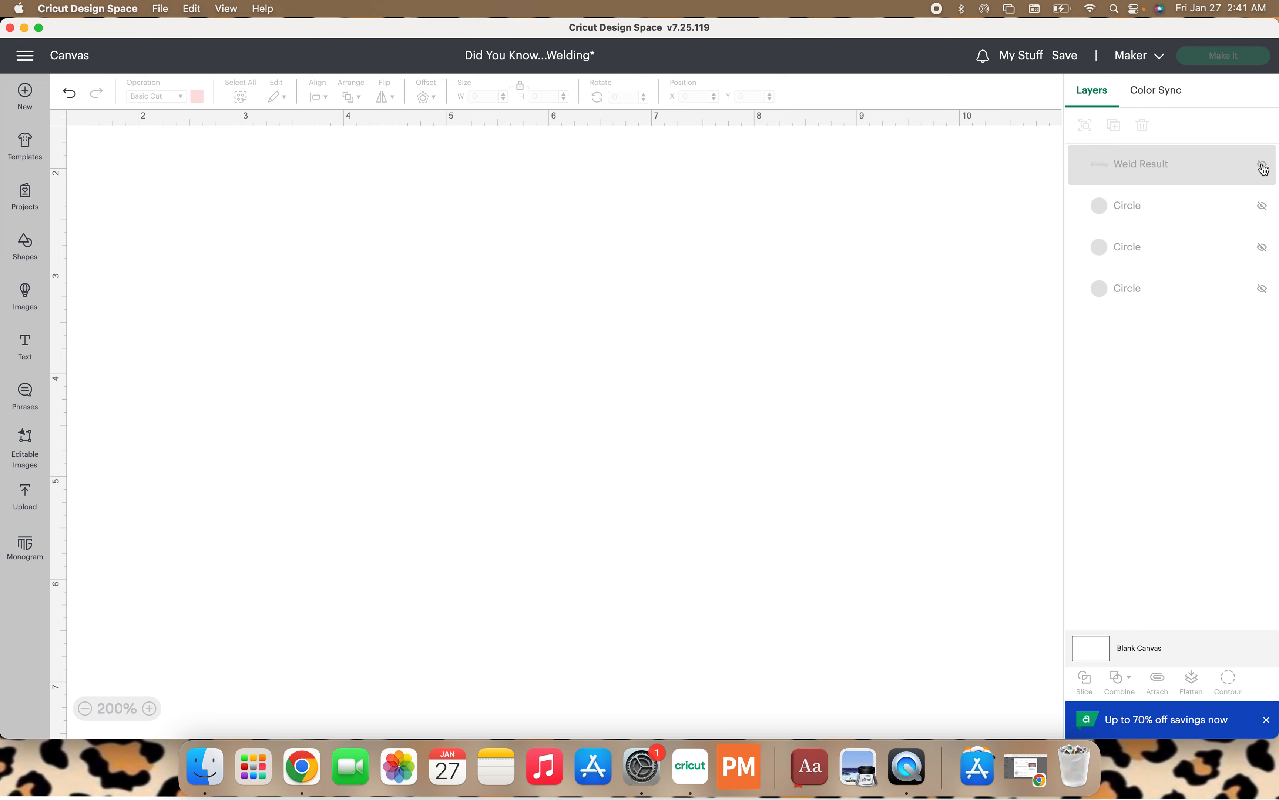
pyautogui.click(1263, 209)
pyautogui.click(1264, 247)
pyautogui.click(1263, 289)
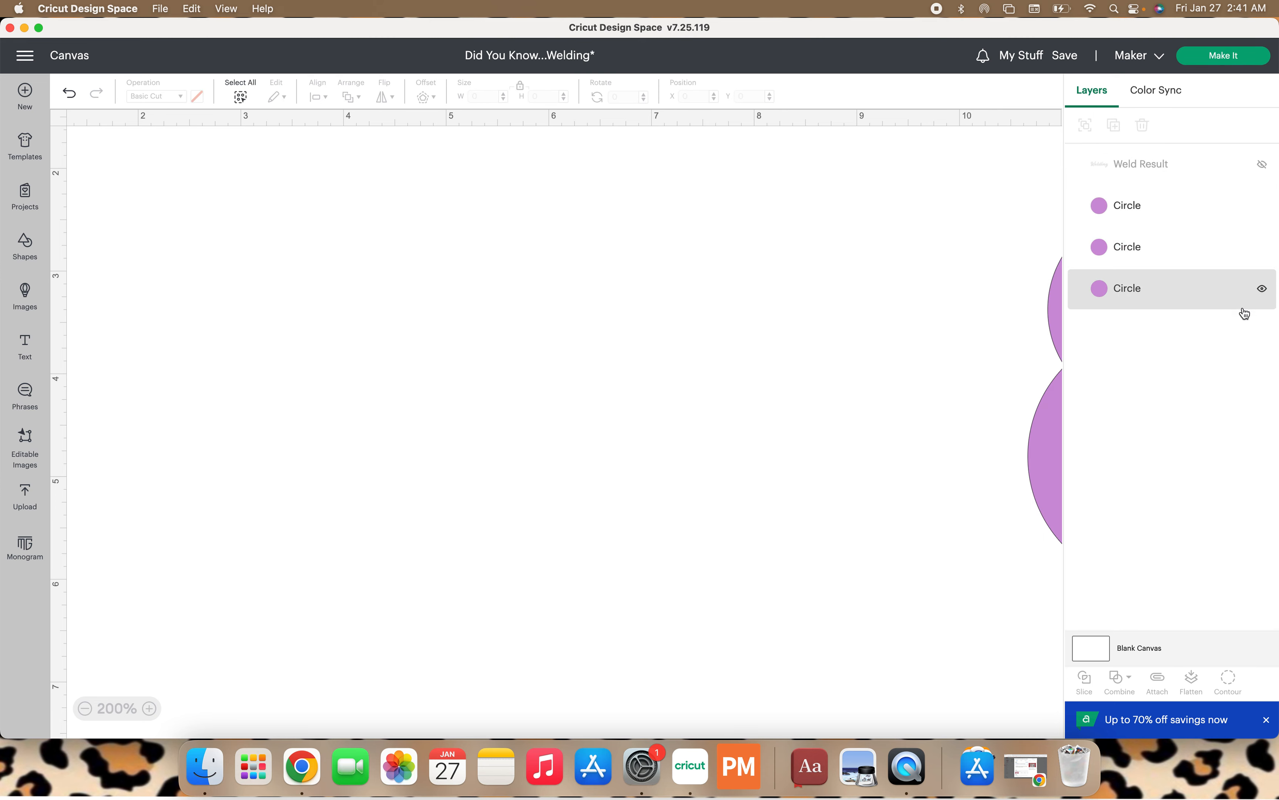
# Step: Attach the three overlapping purple circles as one unit, and detach them again
pyautogui.hscroll(8, 797, 434)
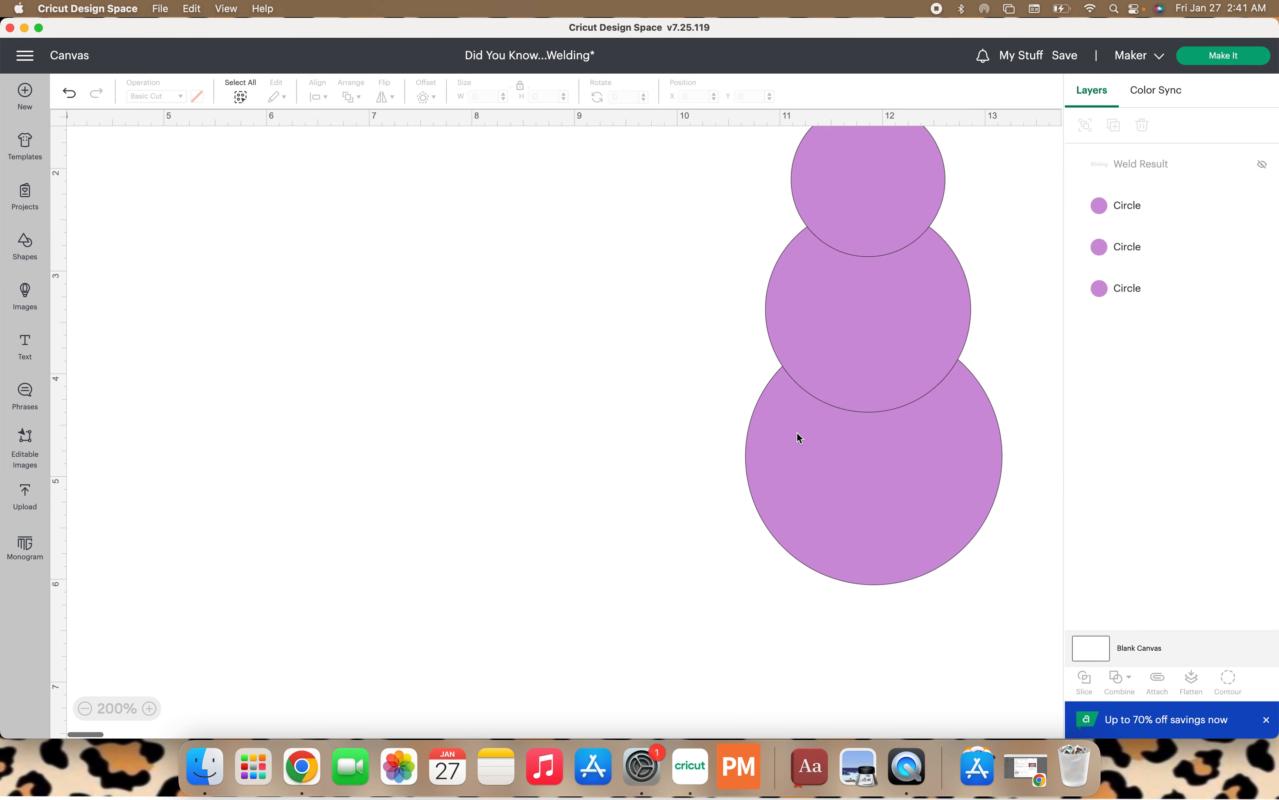
pyautogui.scroll(4, 797, 434)
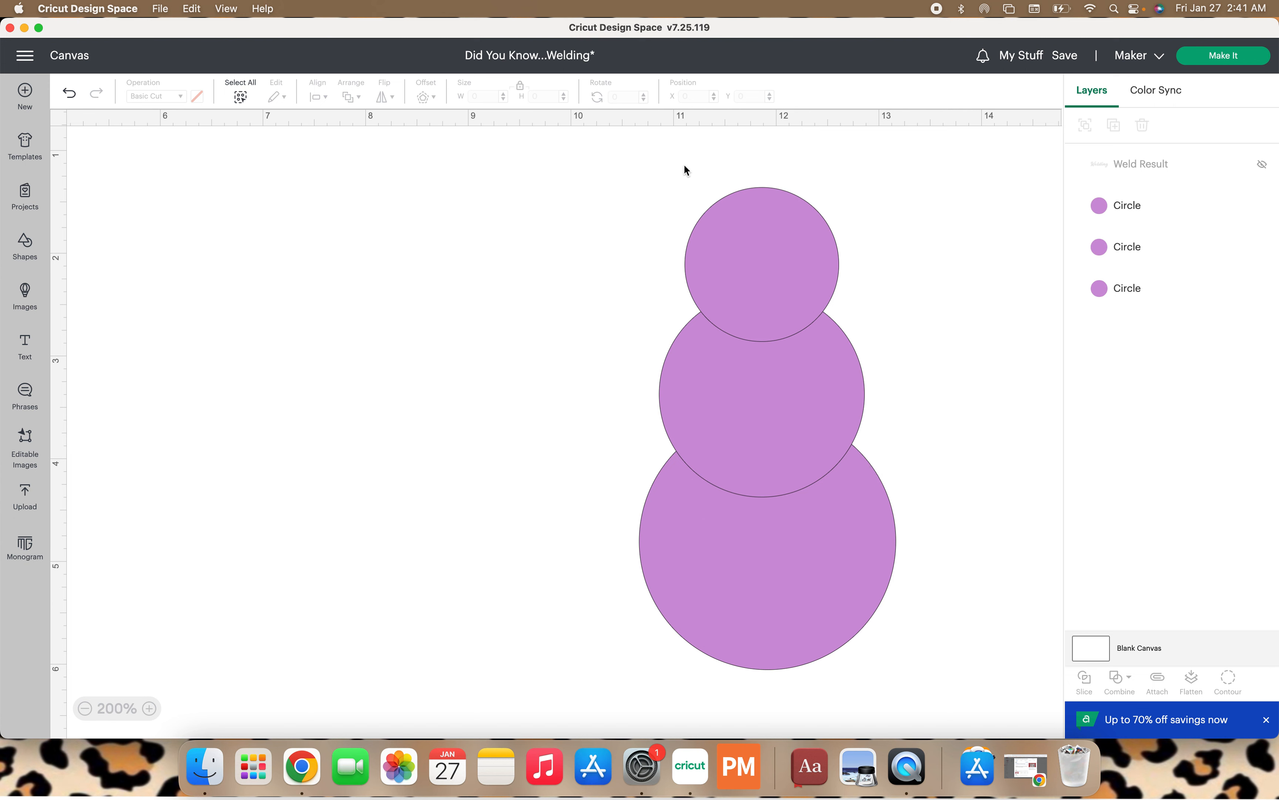
pyautogui.moveTo(683, 164); pyautogui.dragTo(918, 598)
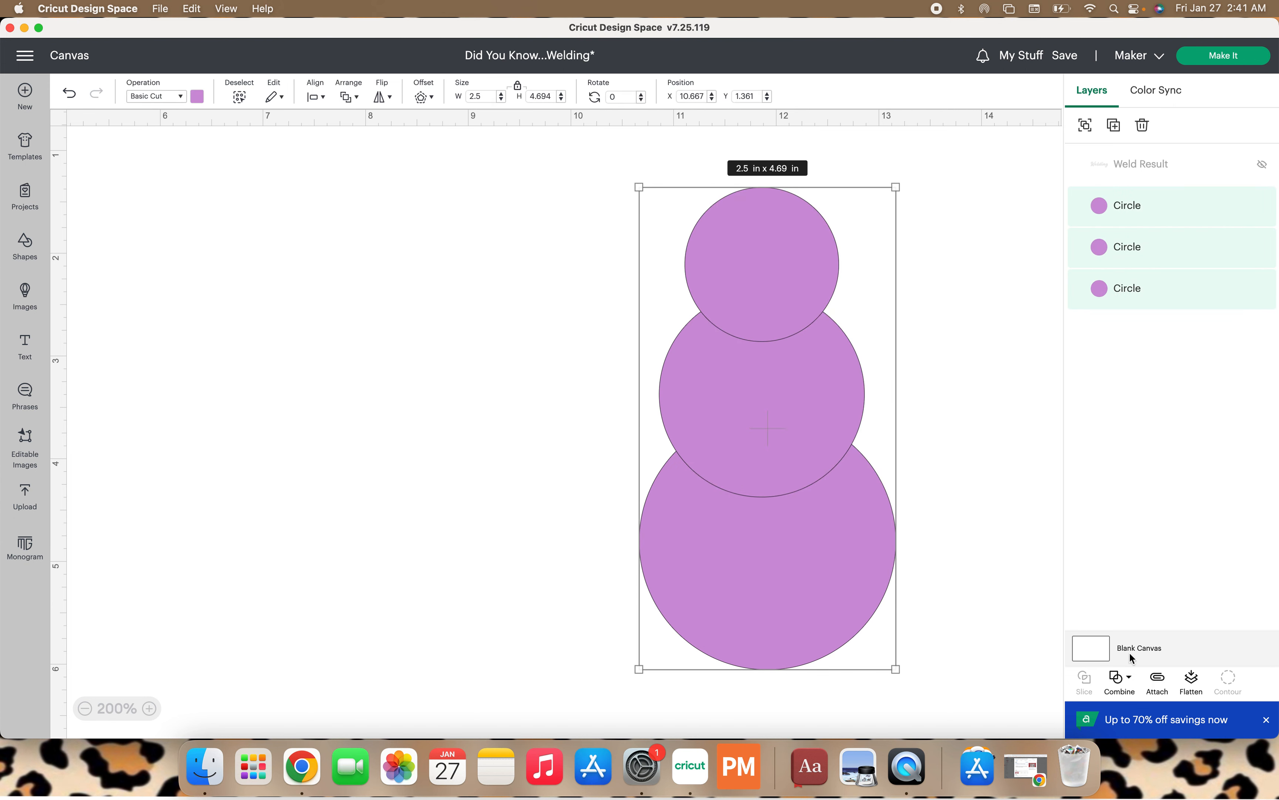
pyautogui.click(1157, 681)
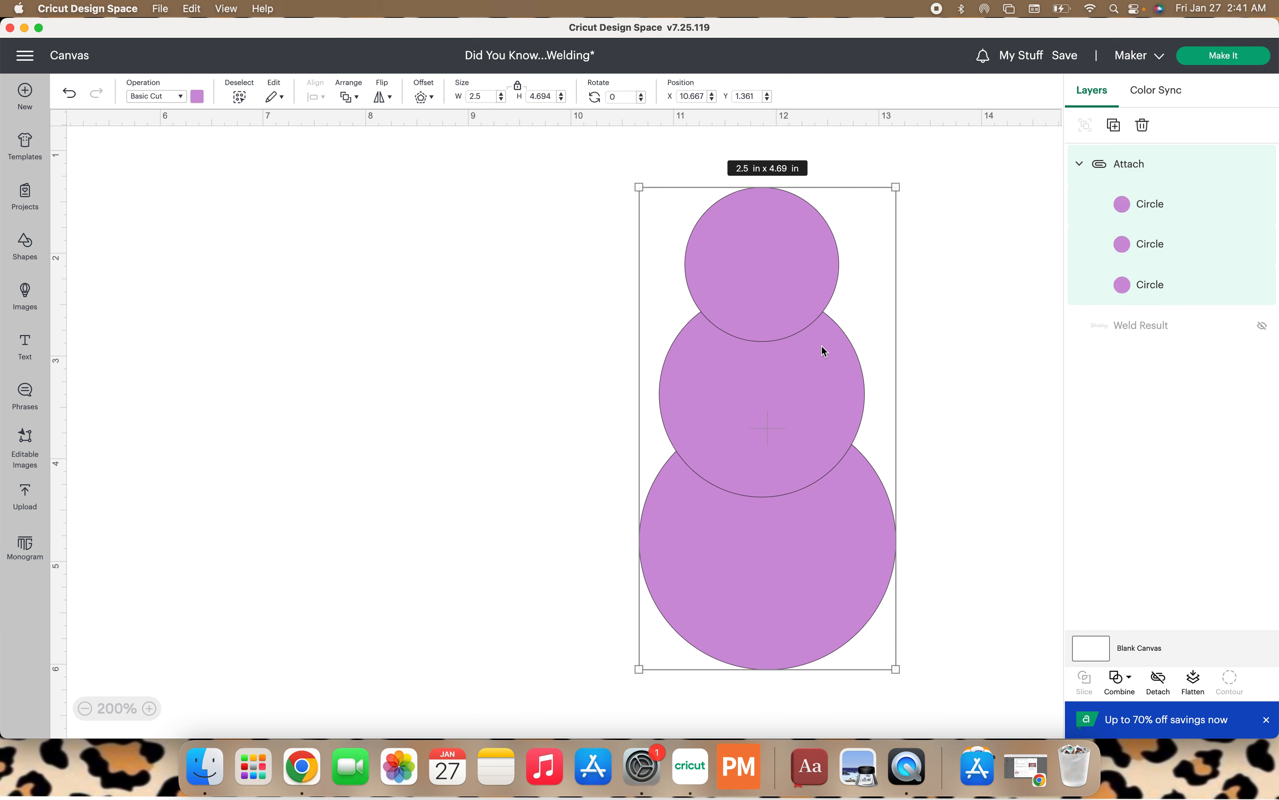
pyautogui.click(915, 404)
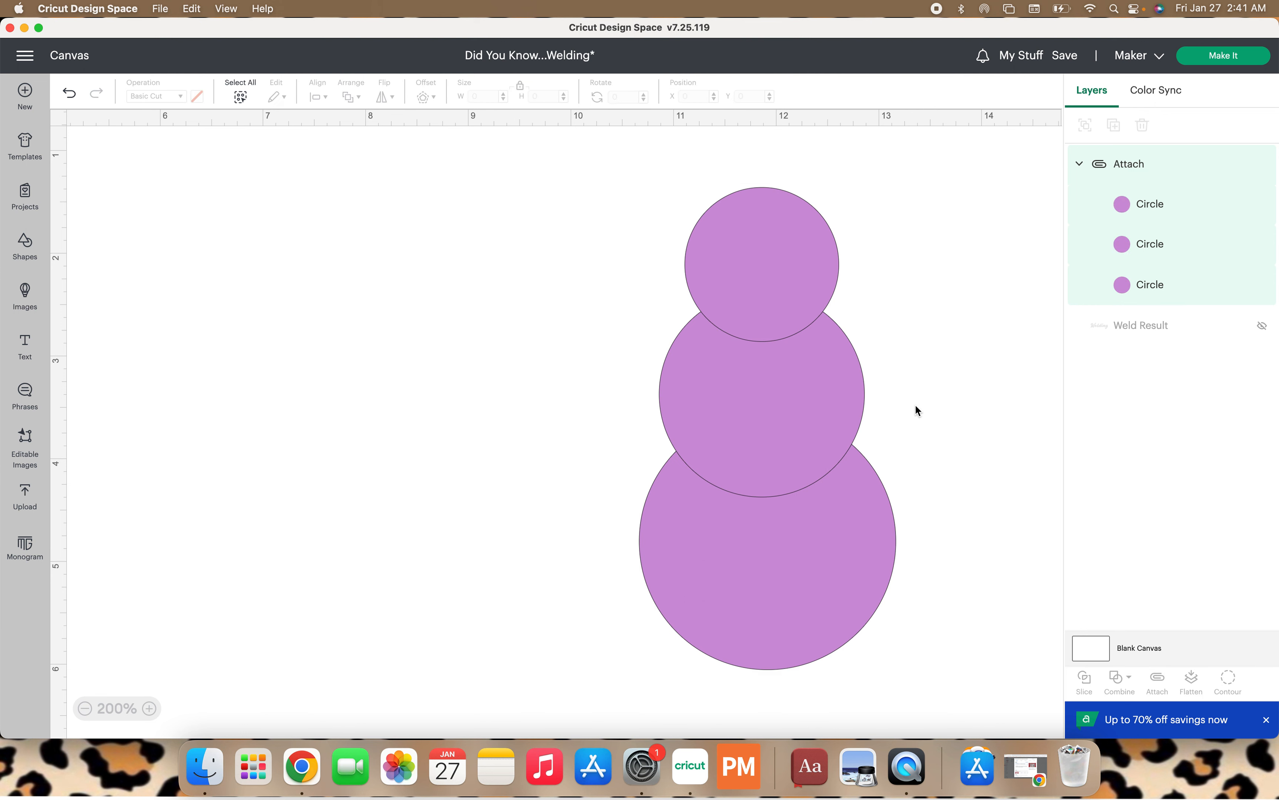
pyautogui.click(823, 426)
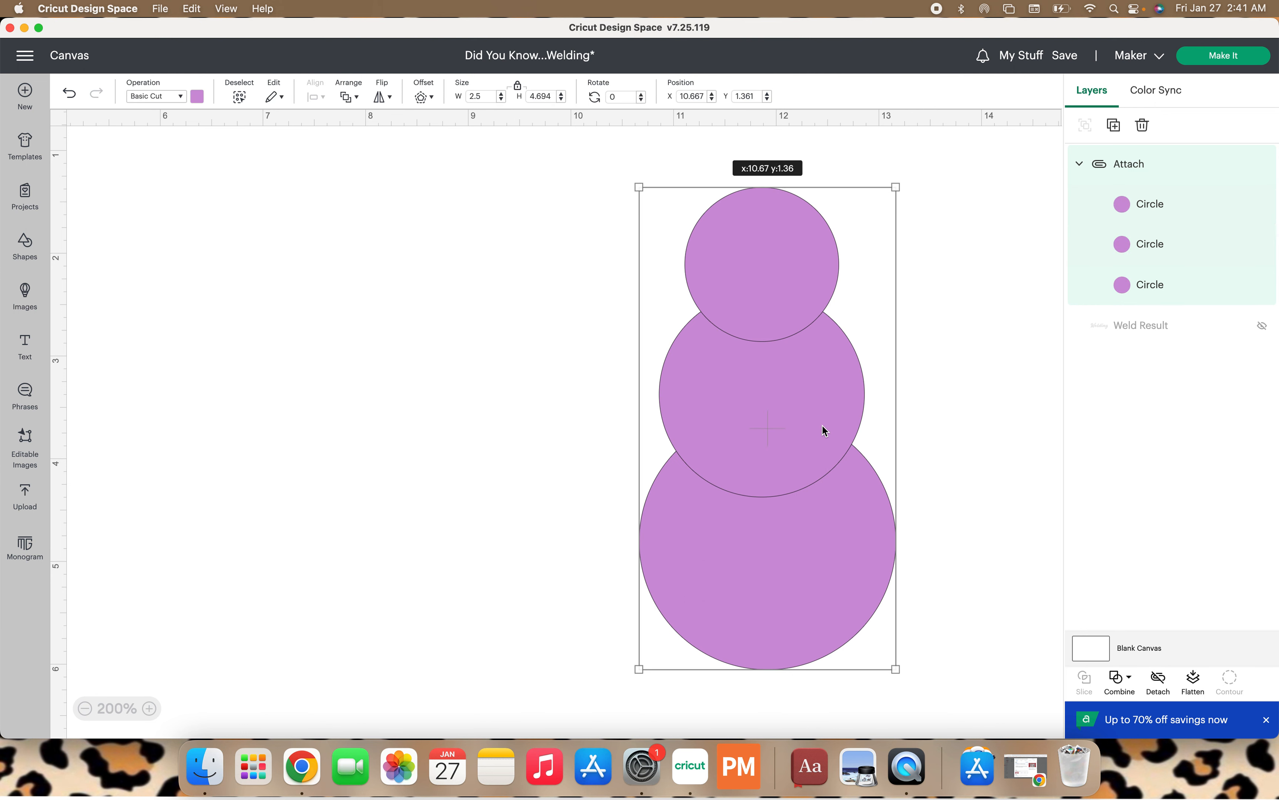
pyautogui.click(1158, 679)
# Step: Weld the three circles into one snowman shape and move it to about X 7.06, Y 1.36
pyautogui.click(1125, 681)
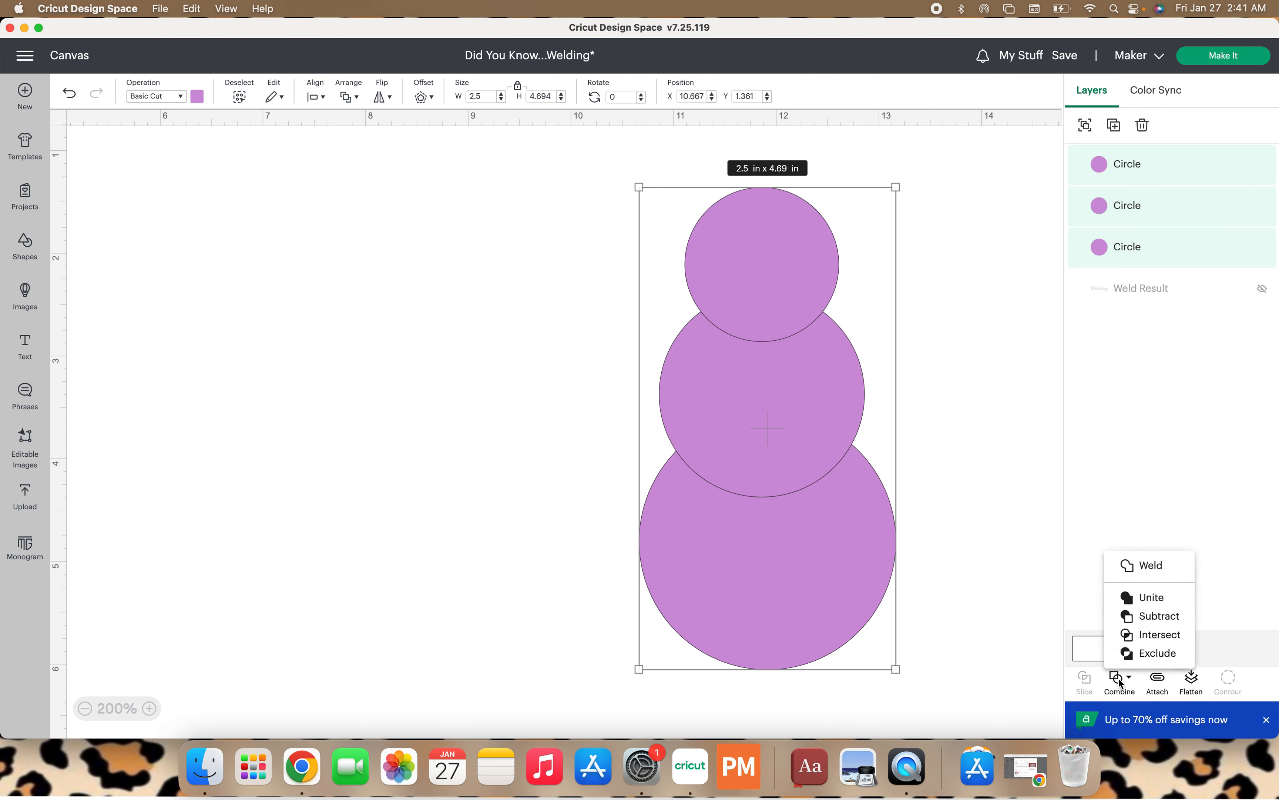
pyautogui.click(1140, 566)
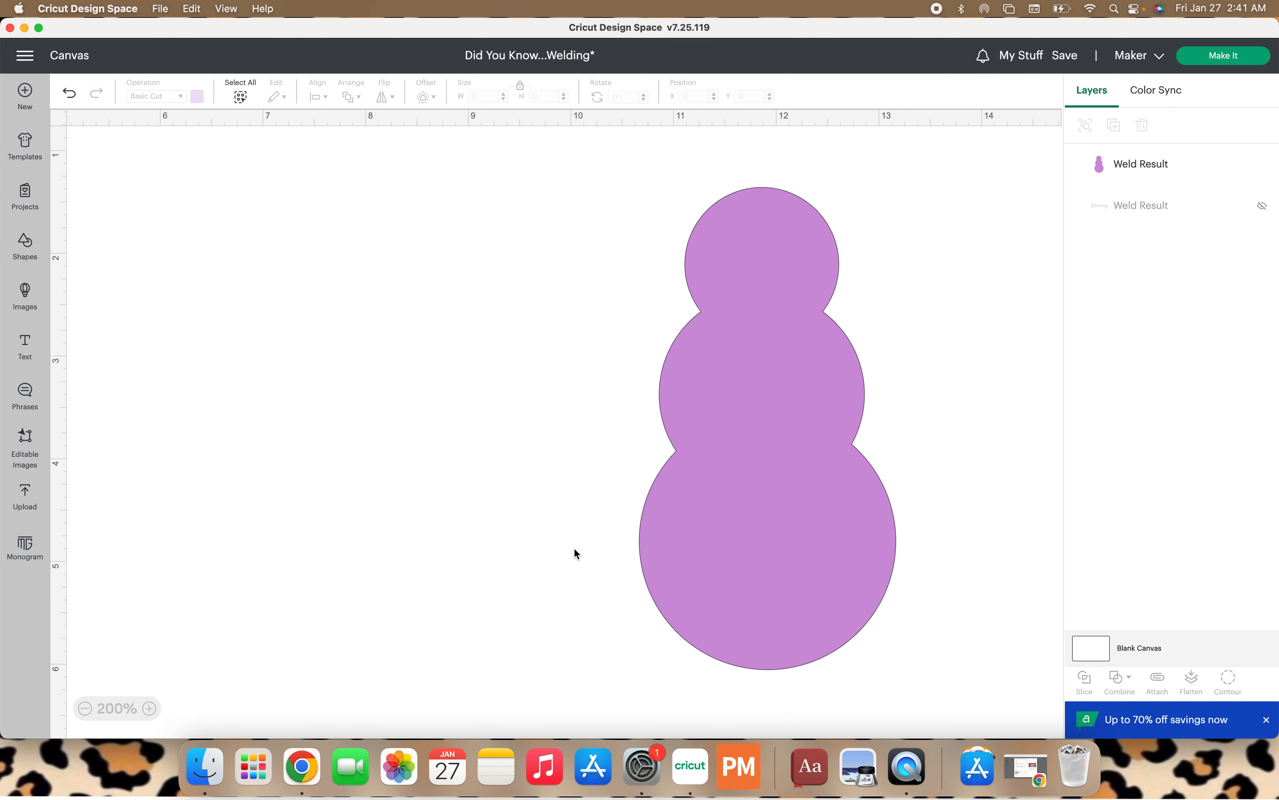
pyautogui.click(764, 441)
pyautogui.moveTo(765, 441); pyautogui.dragTo(512, 441)
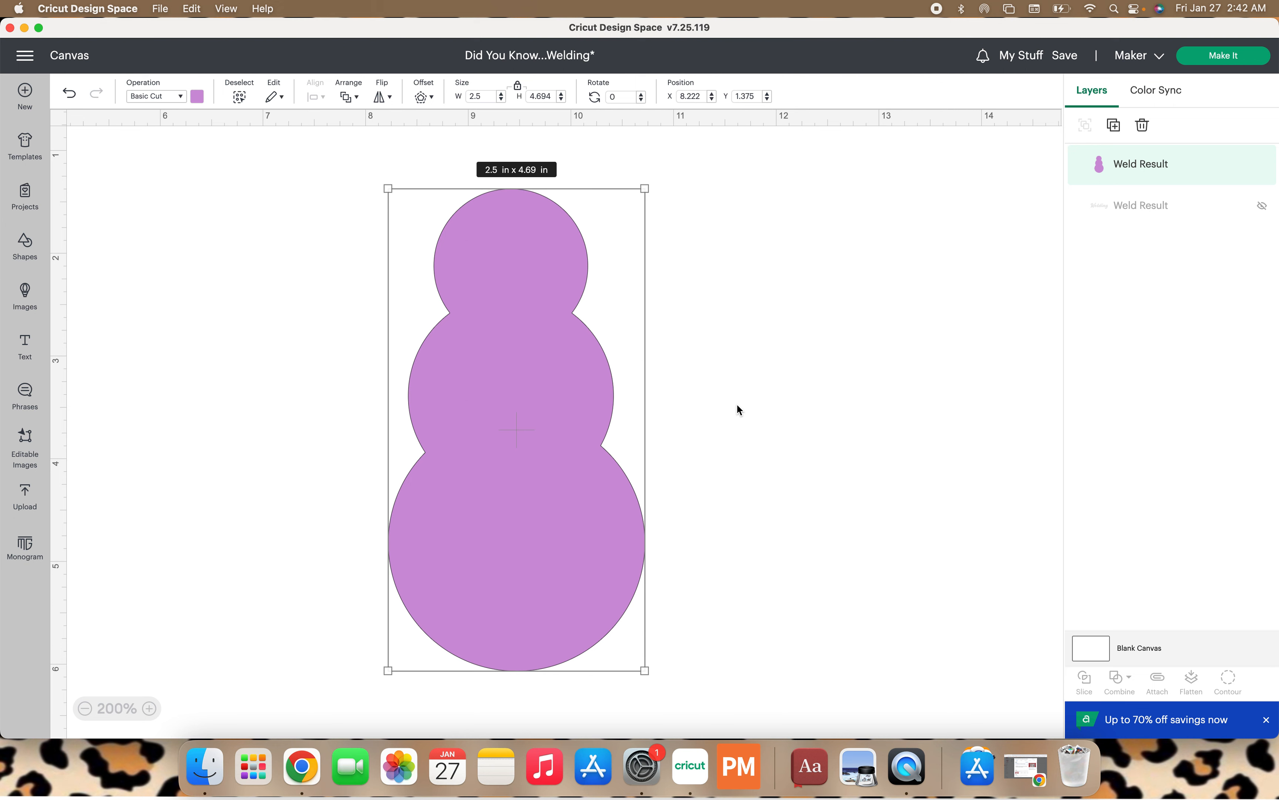
pyautogui.moveTo(552, 394); pyautogui.dragTo(442, 398)
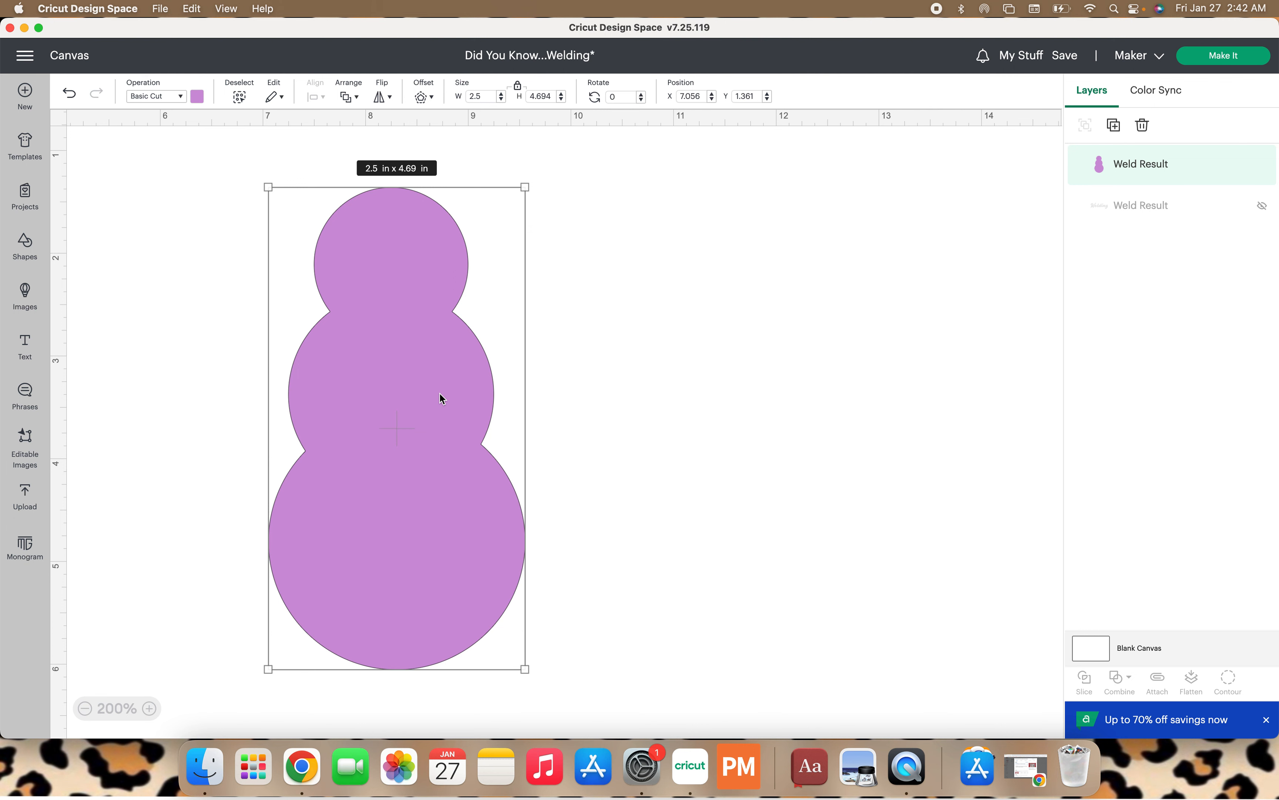